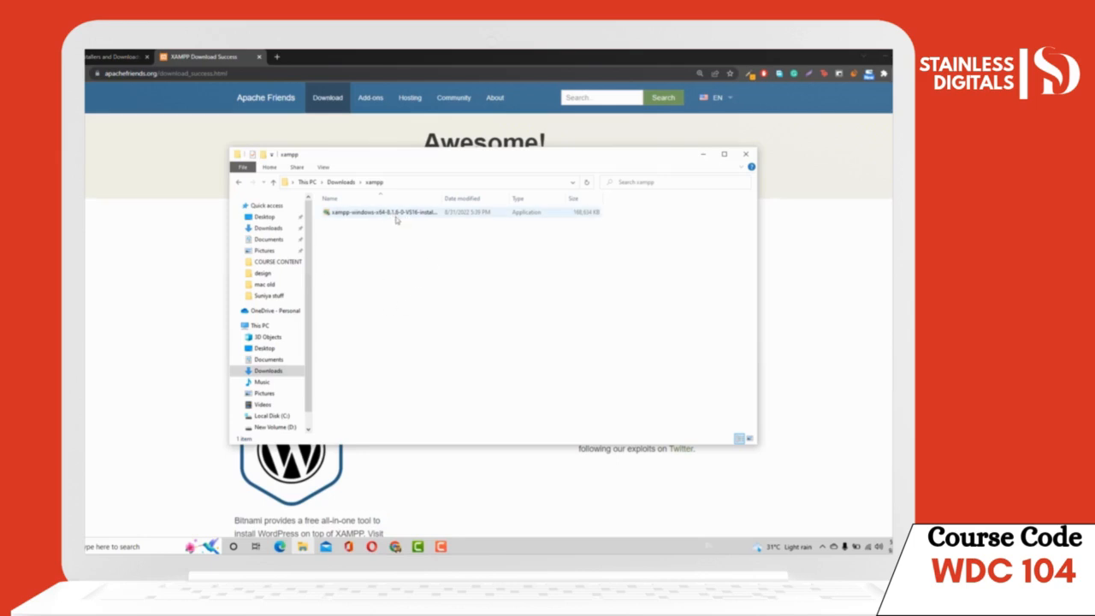
# Launch the XAMPP 8.1.6 Windows installer from the Downloads xampp folder and accept the User Account Control warning.
pyautogui.click(397, 217)
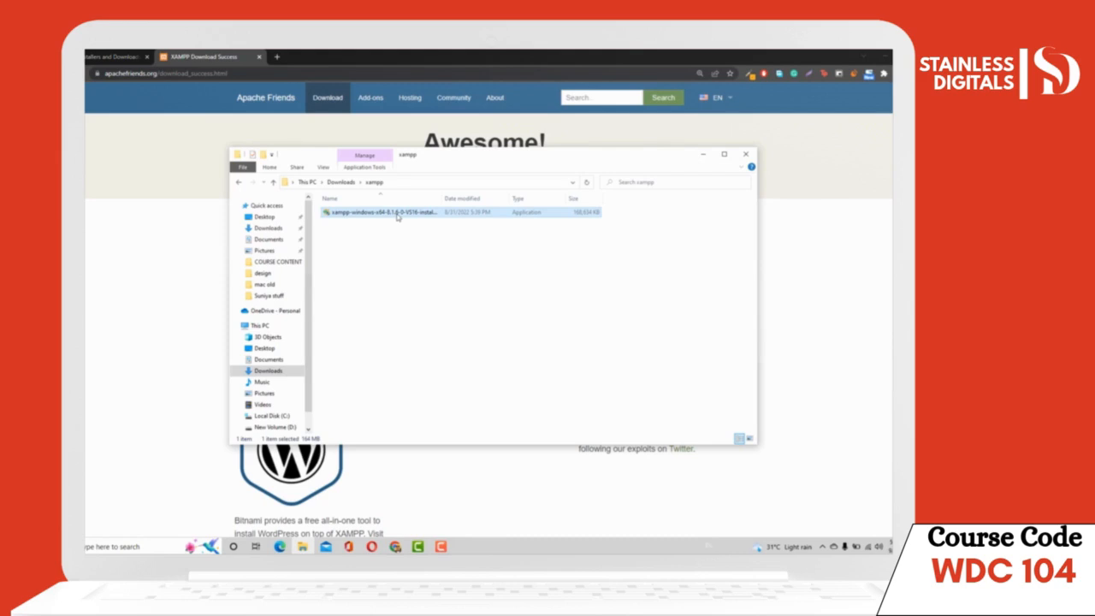
pyautogui.doubleClick(397, 217)
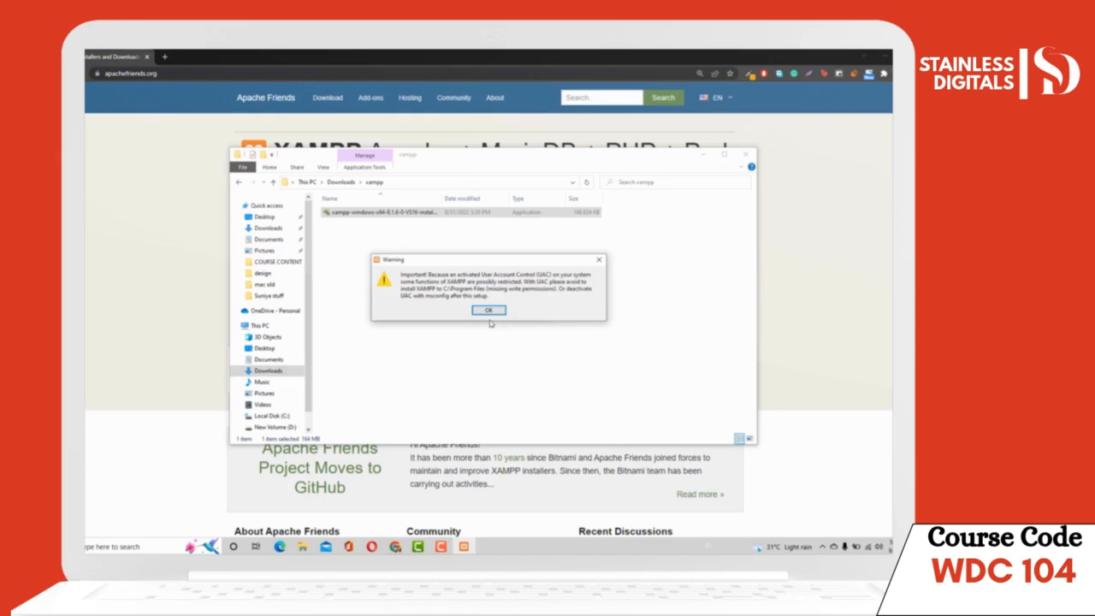
pyautogui.click(489, 311)
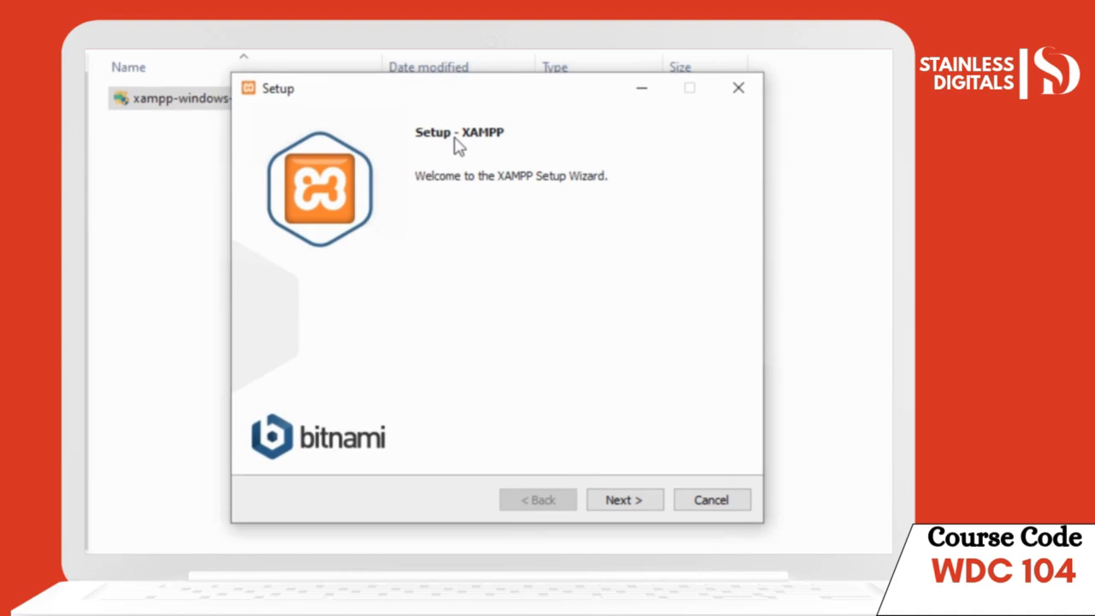
# Proceed through setup with all components selected, C:\xampp as the installation folder and English as the language.
pyautogui.click(645, 505)
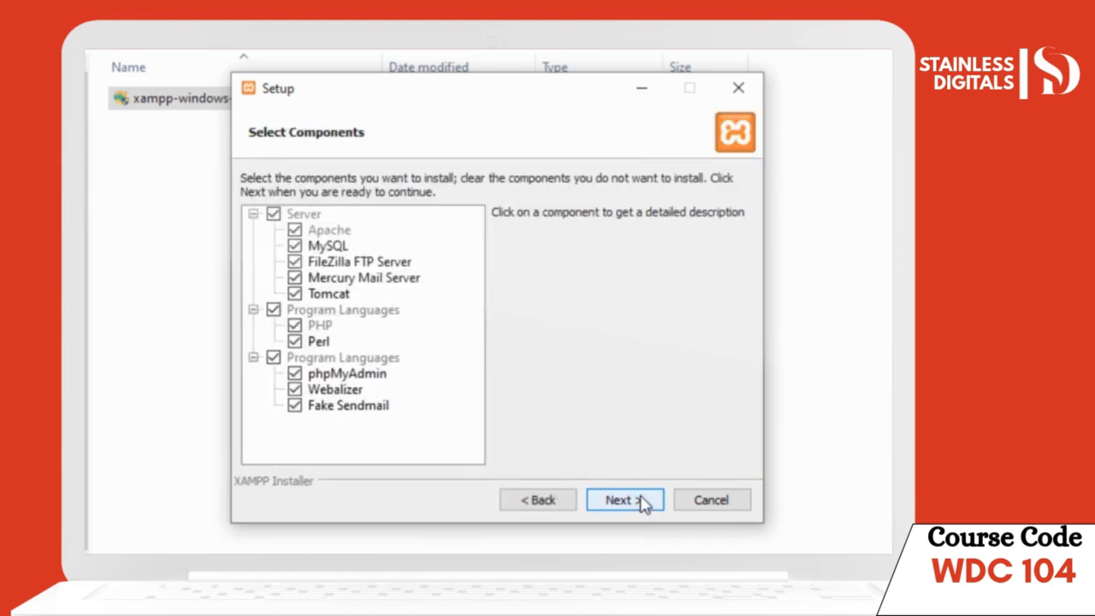
pyautogui.click(645, 505)
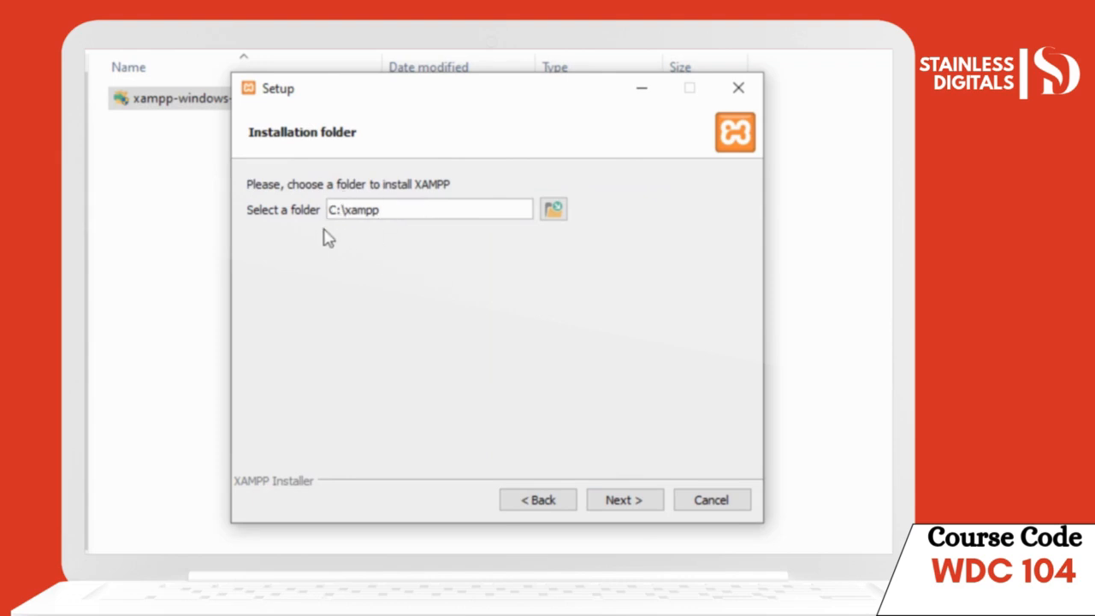
pyautogui.click(632, 505)
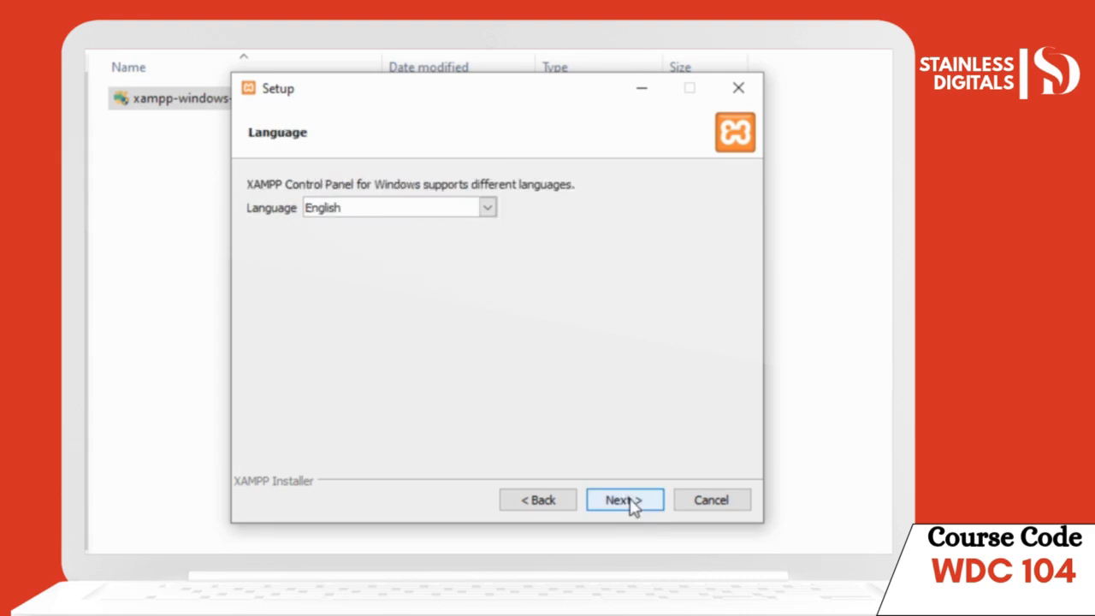
pyautogui.click(632, 505)
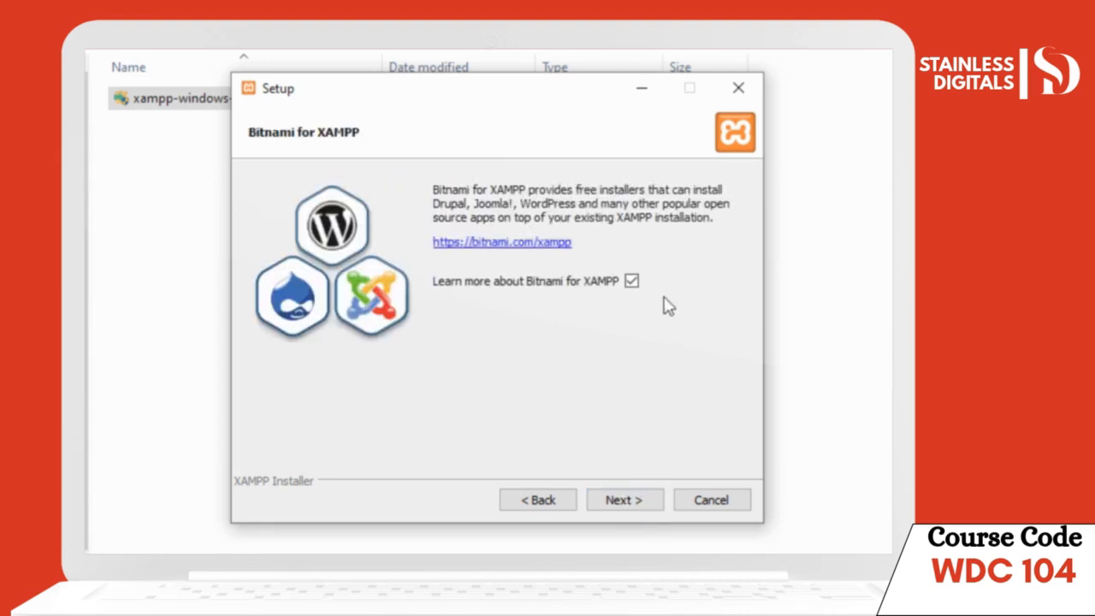
# Install XAMPP without the option to learn more about Bitnami, and finish setup without starting the Control Panel.
pyautogui.click(631, 285)
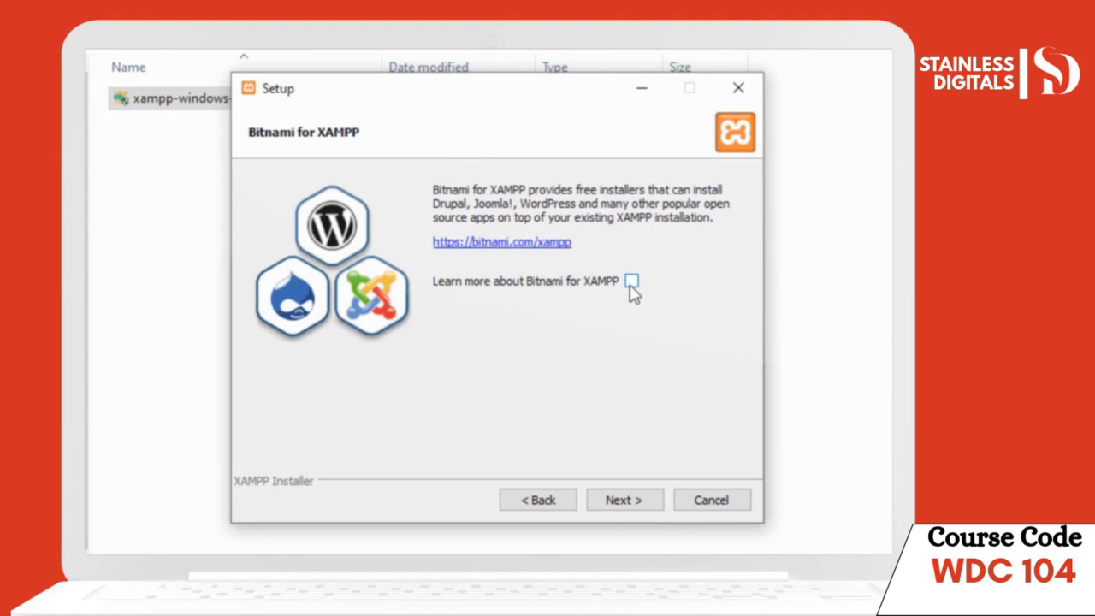
pyautogui.click(625, 502)
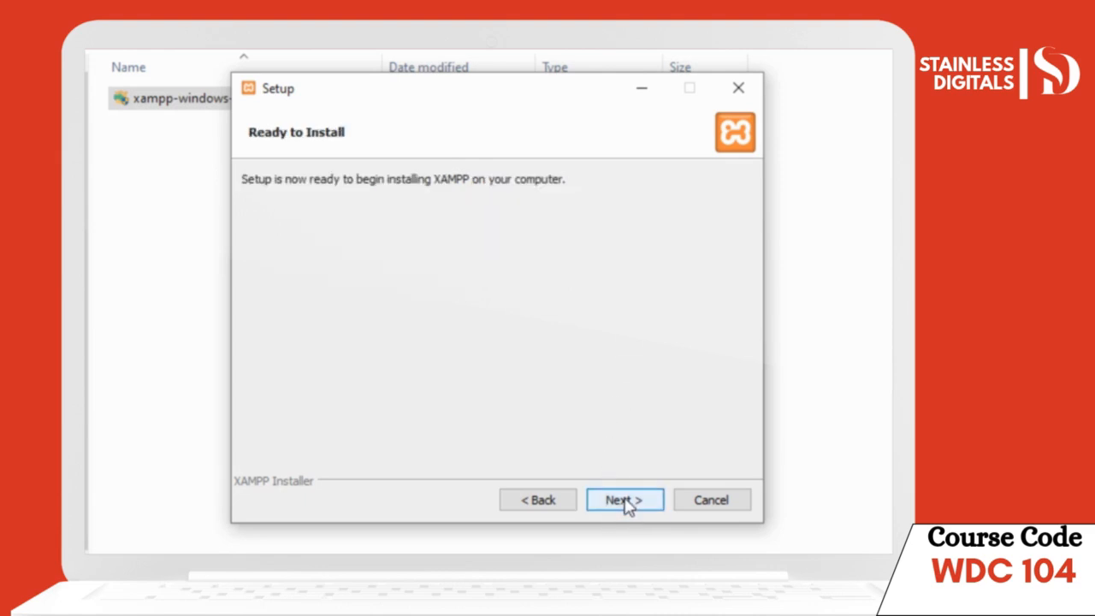
pyautogui.click(627, 505)
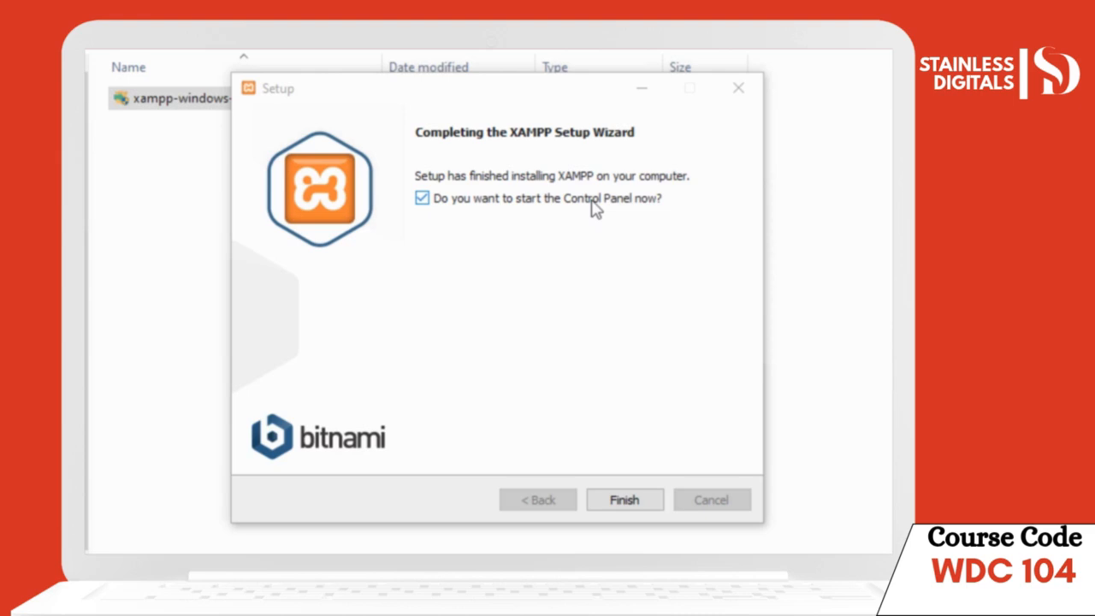
pyautogui.click(525, 205)
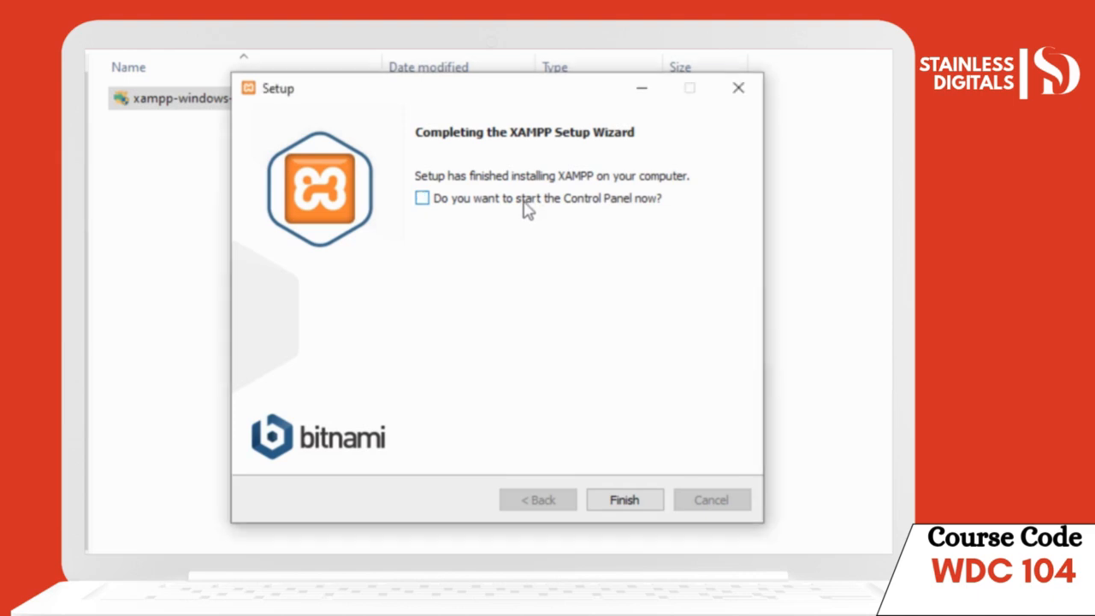
pyautogui.click(622, 502)
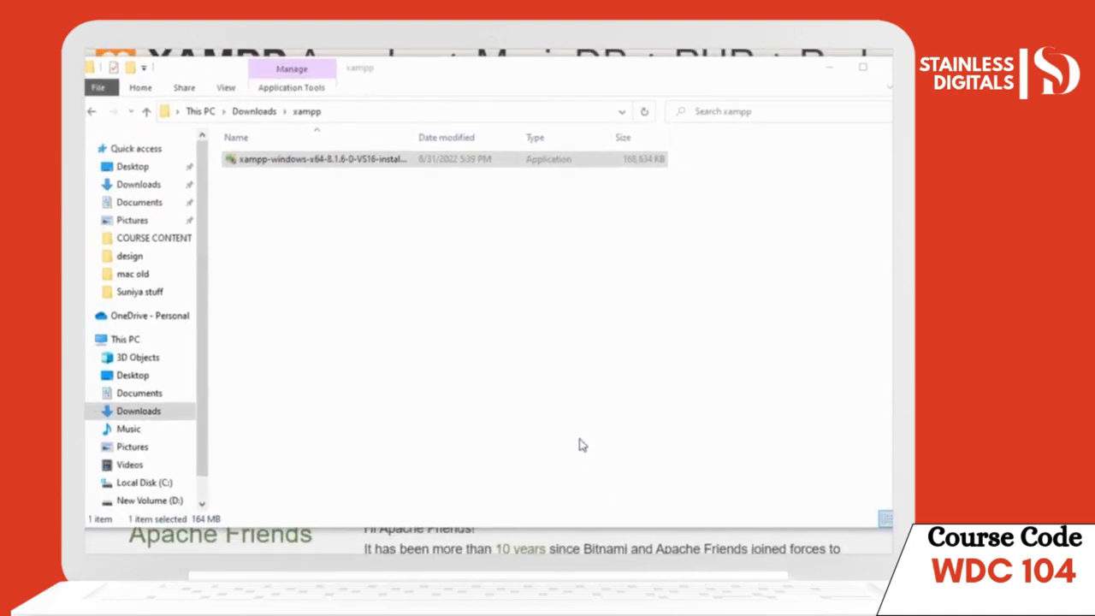
# Launch xampp-control.exe from the xampp folder on Local Disk (C:).
pyautogui.click(142, 485)
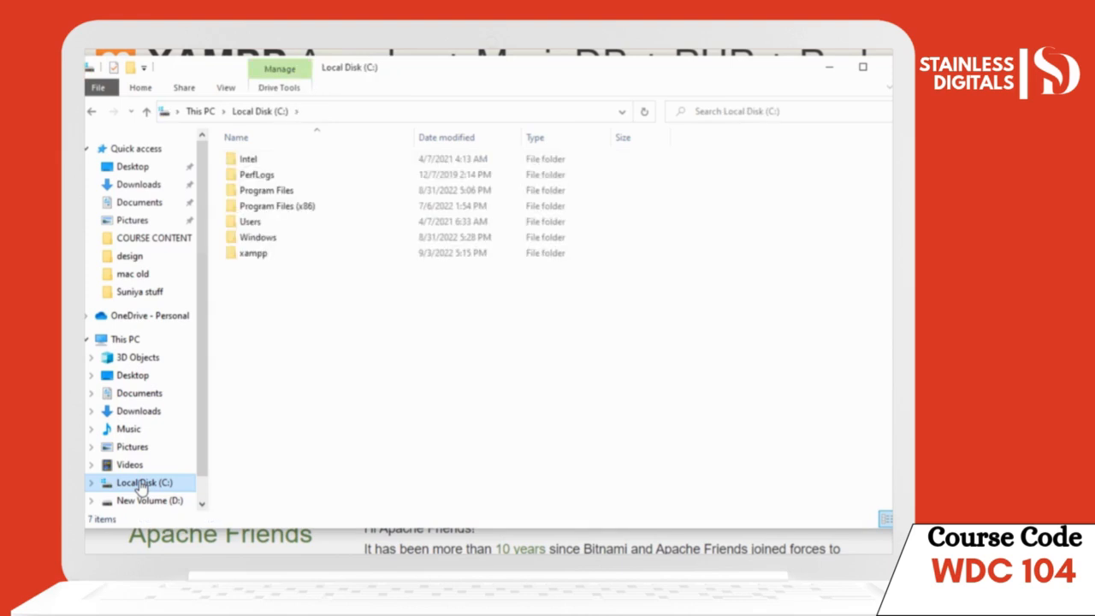
pyautogui.doubleClick(257, 262)
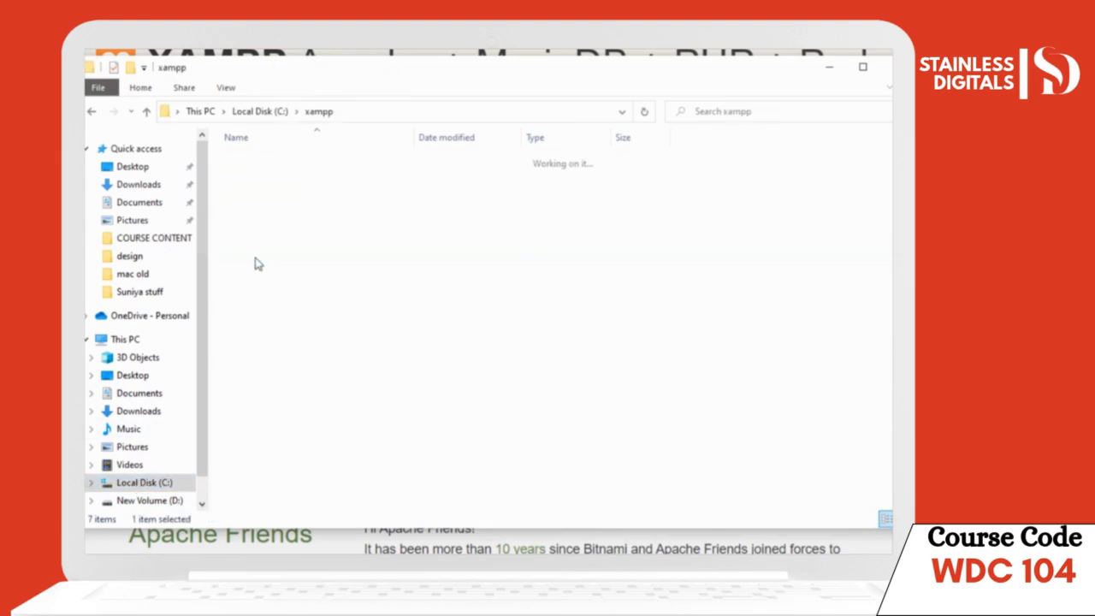
pyautogui.scroll(-9, 254, 259)
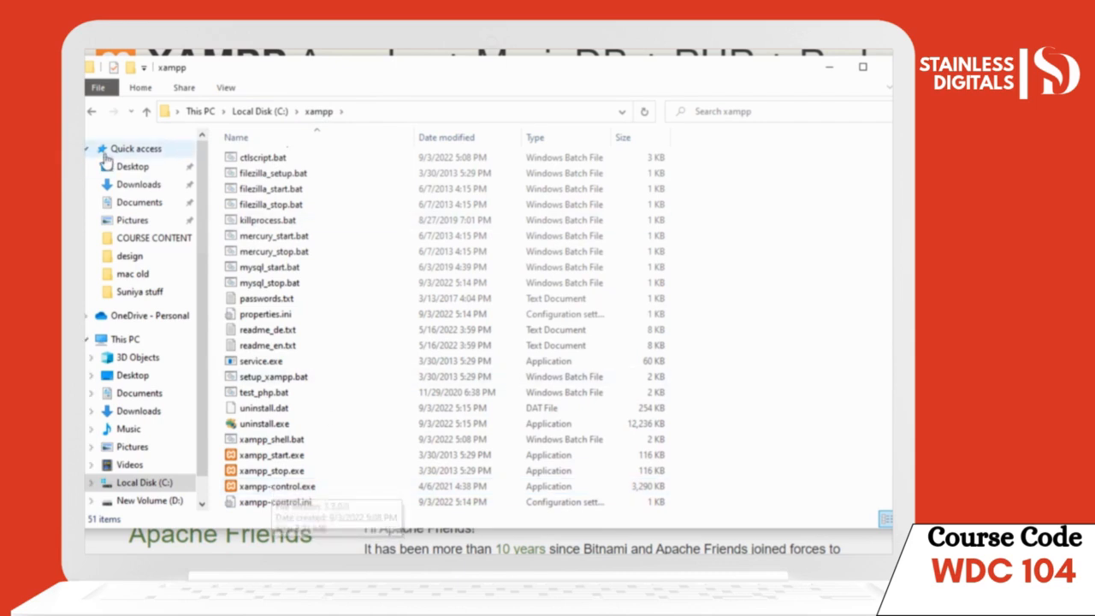
pyautogui.click(277, 487)
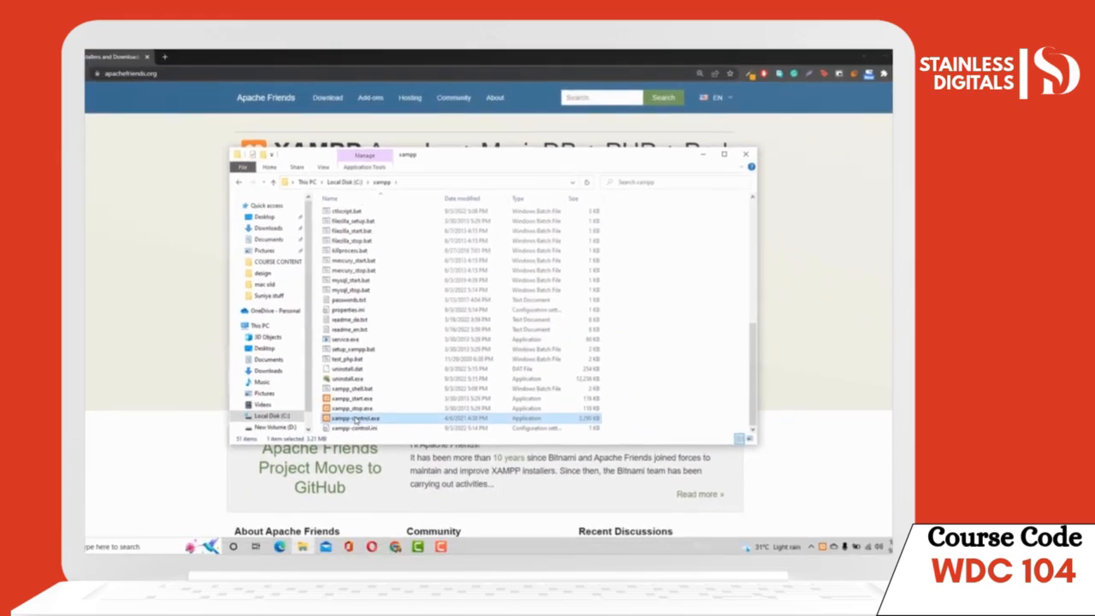
pyautogui.doubleClick(356, 418)
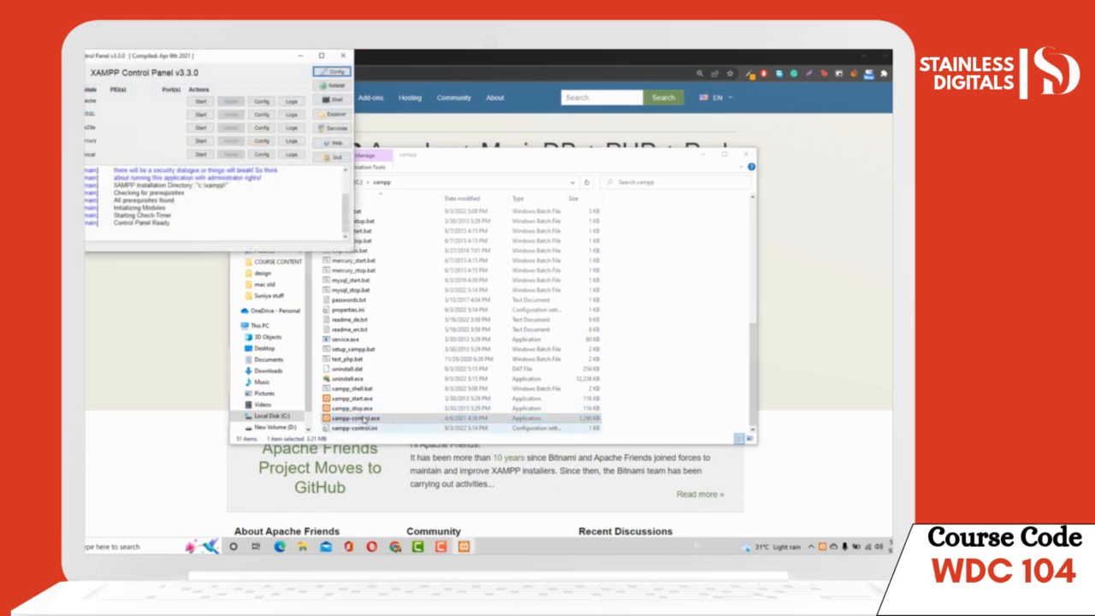
# Search Windows for xampp to find the Control Panel app, and dismiss the search.
pyautogui.press('super')
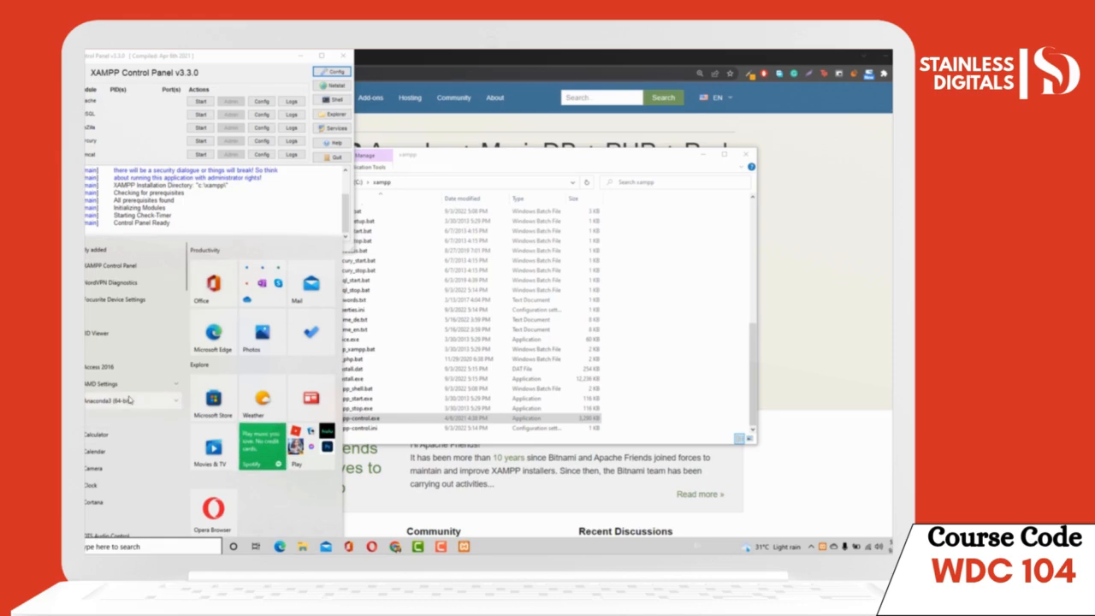
pyautogui.write('xampp')
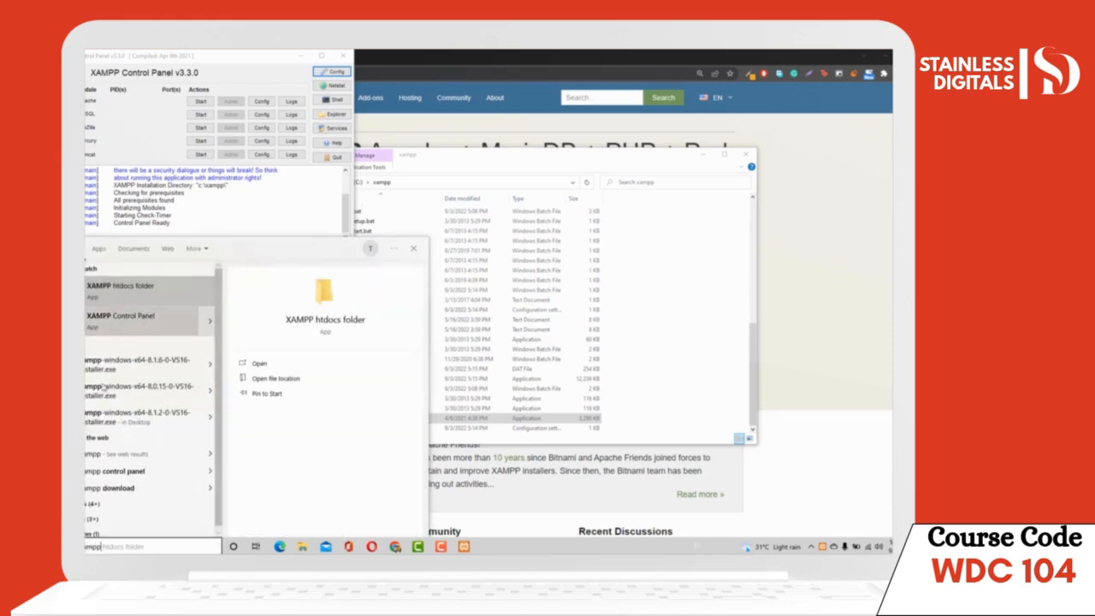
pyautogui.press('BackSpace')
pyautogui.press('BackSpace')
pyautogui.press('BackSpace')
pyautogui.press('BackSpace')
pyautogui.press('BackSpace')
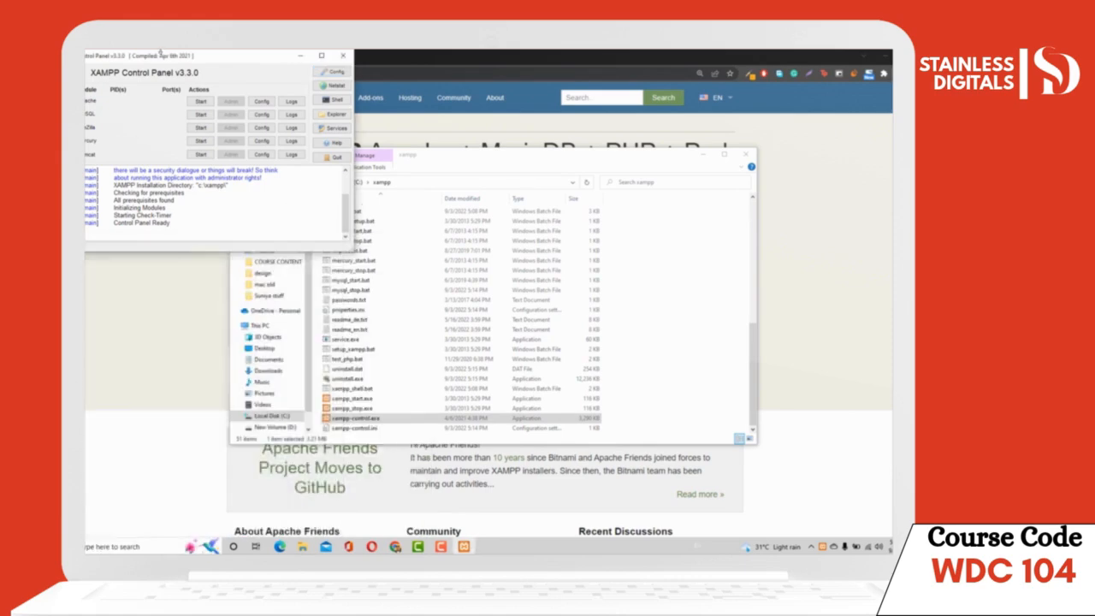
# Bring the XAMPP Control Panel window fully into view and start the Apache and MySQL modules.
pyautogui.moveTo(167, 58); pyautogui.dragTo(439, 230)
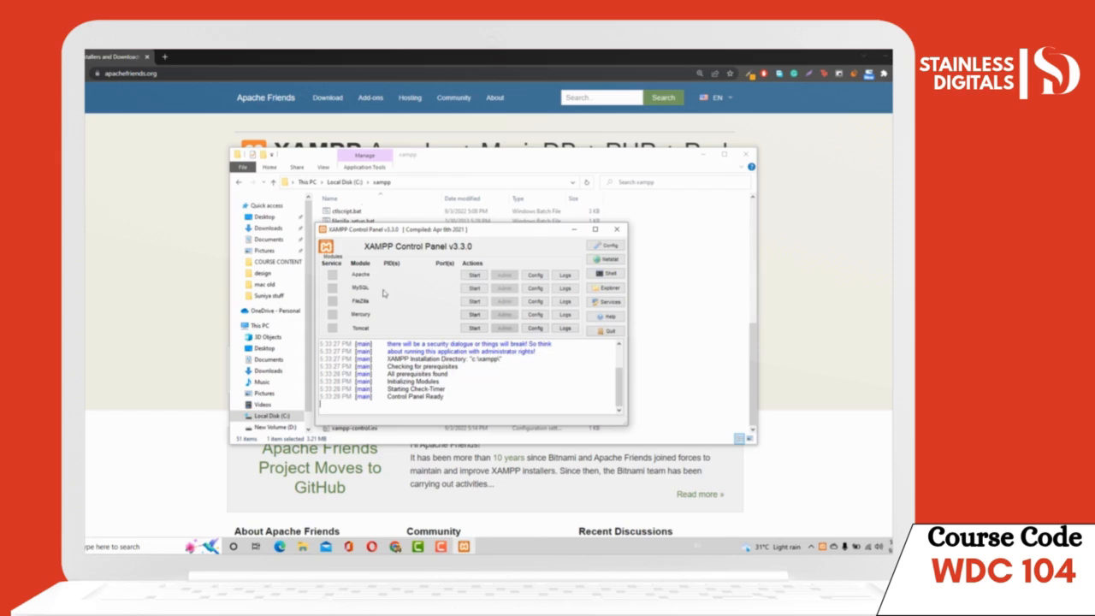
pyautogui.click(473, 275)
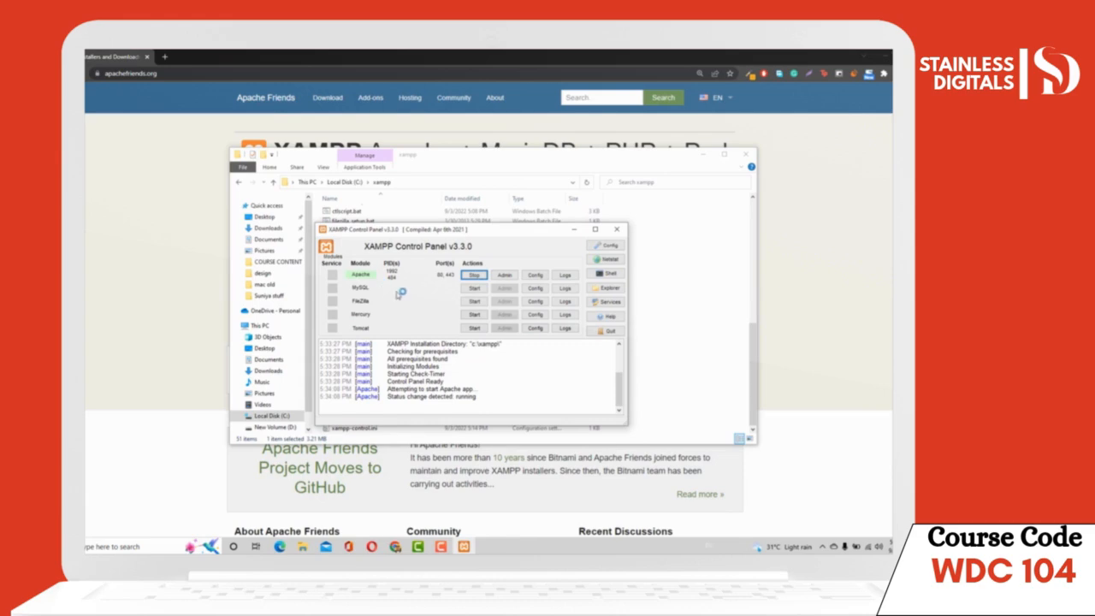
pyautogui.click(481, 288)
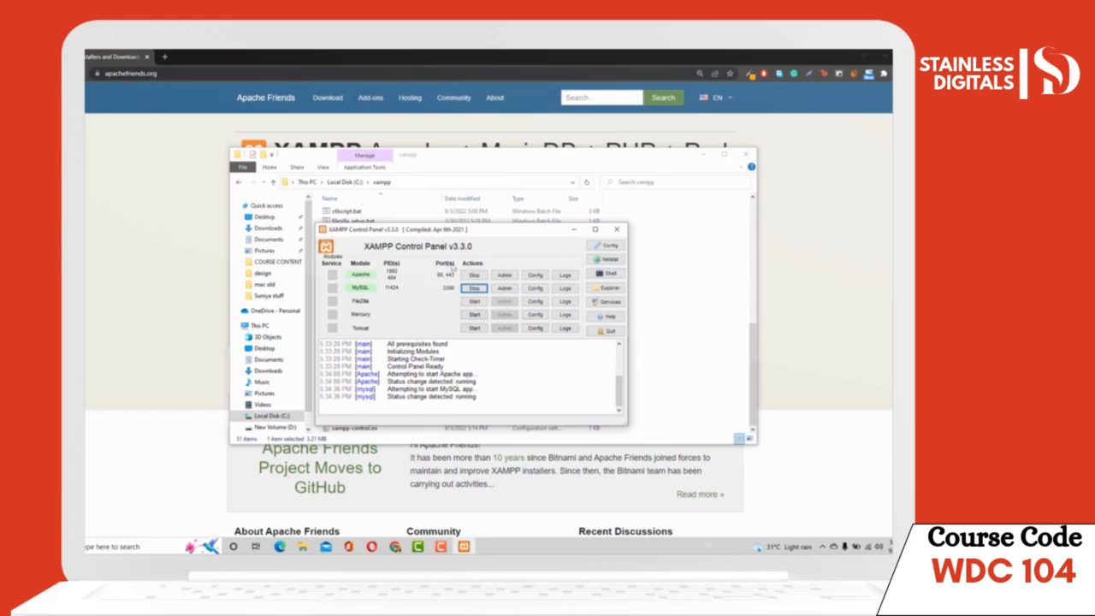
# Open localhost in a new browser tab, closing the Apache Friends website tab.
pyautogui.click(164, 56)
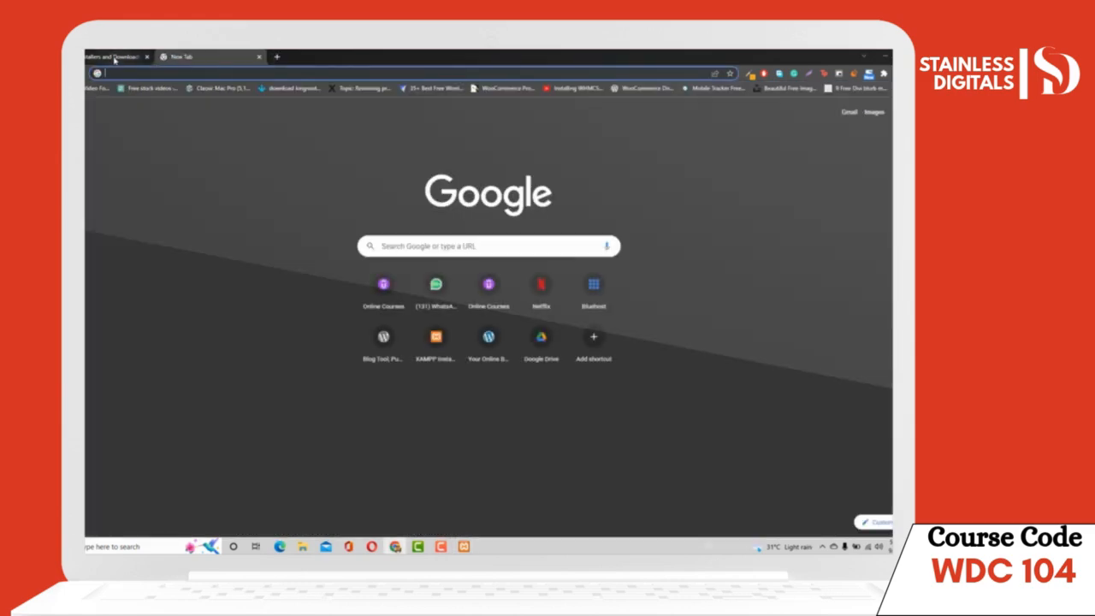
pyautogui.middleClick(113, 57)
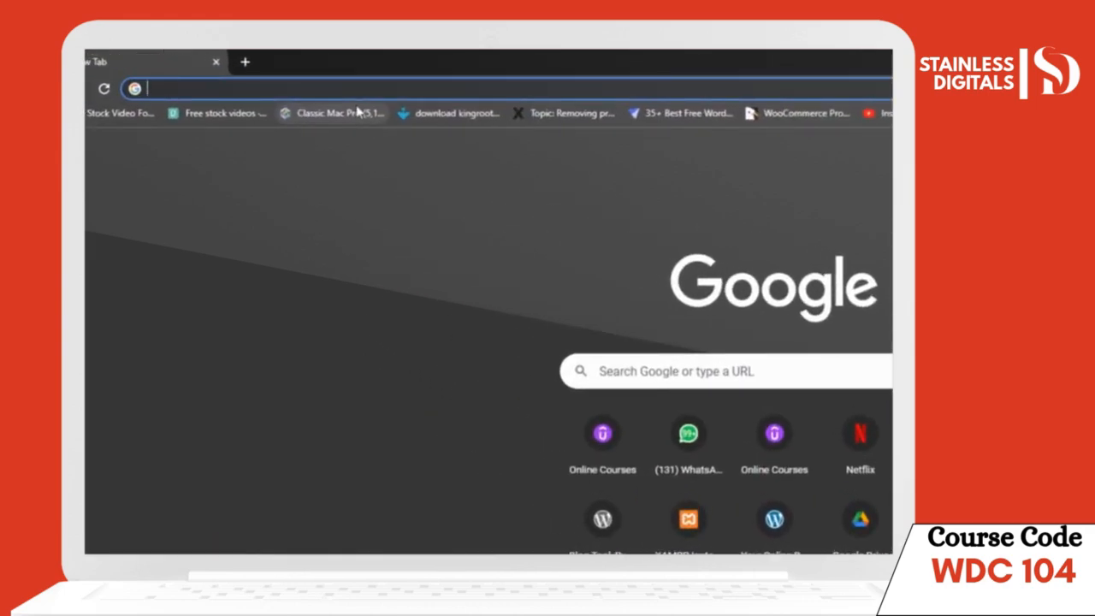
pyautogui.write('loca')
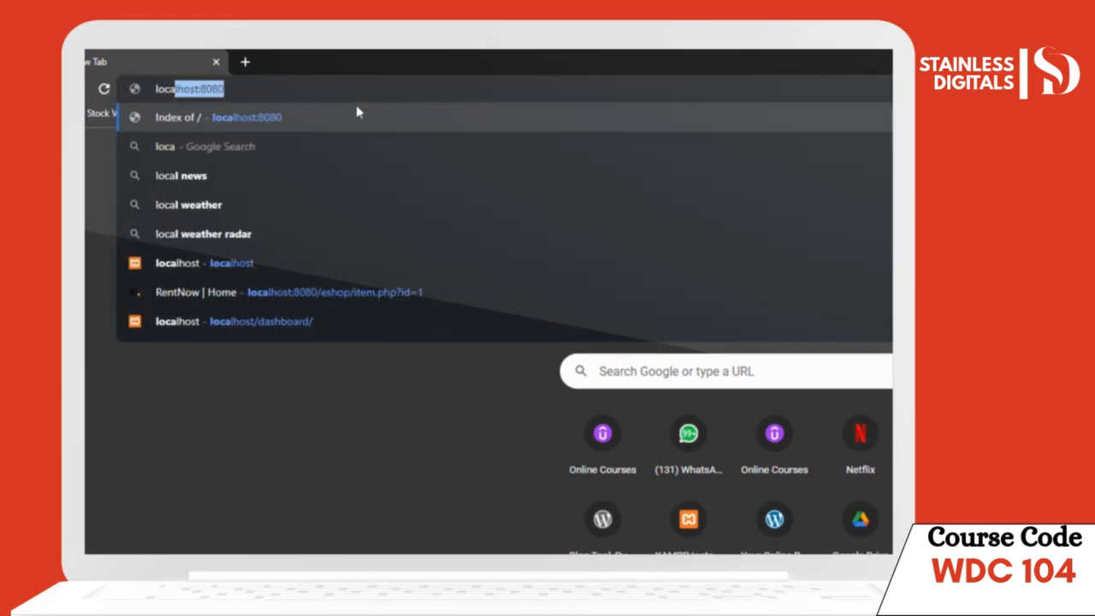
pyautogui.write('lhost')
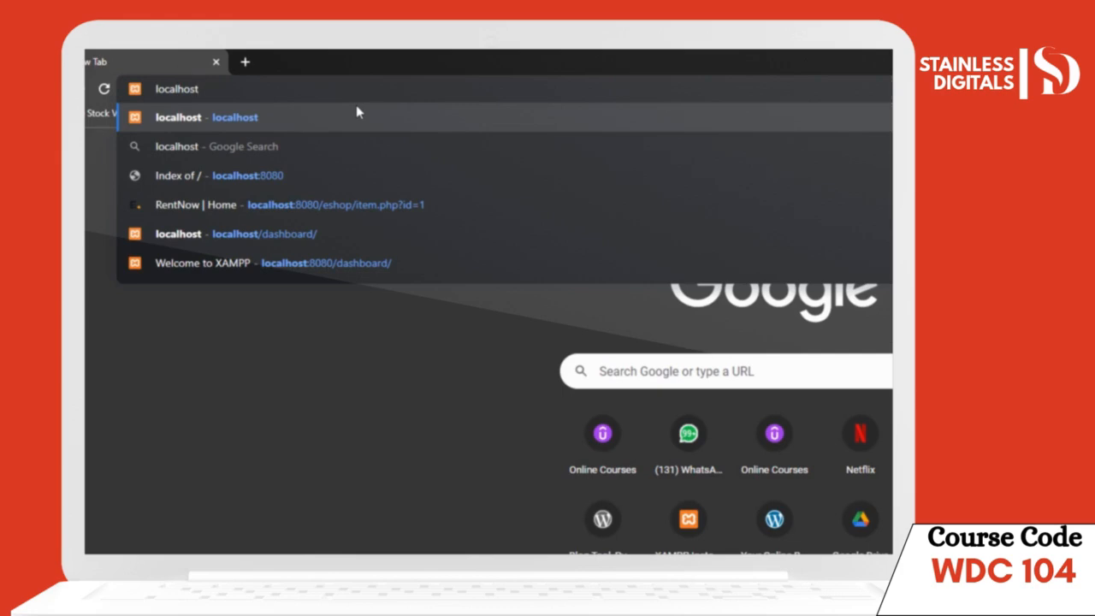
pyautogui.press('Return')
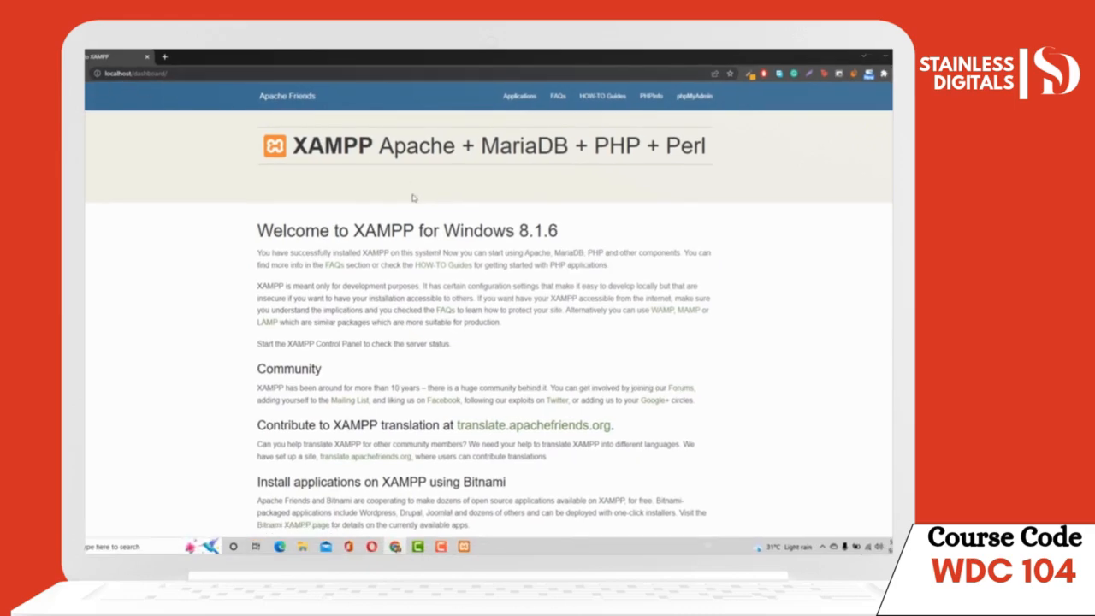
# Highlight part of the XAMPP dashboard heading and remove the dashboard path from the address, leaving only localhost.
pyautogui.moveTo(378, 153); pyautogui.dragTo(476, 156)
pyautogui.click(517, 195)
pyautogui.moveTo(169, 73); pyautogui.dragTo(131, 73)
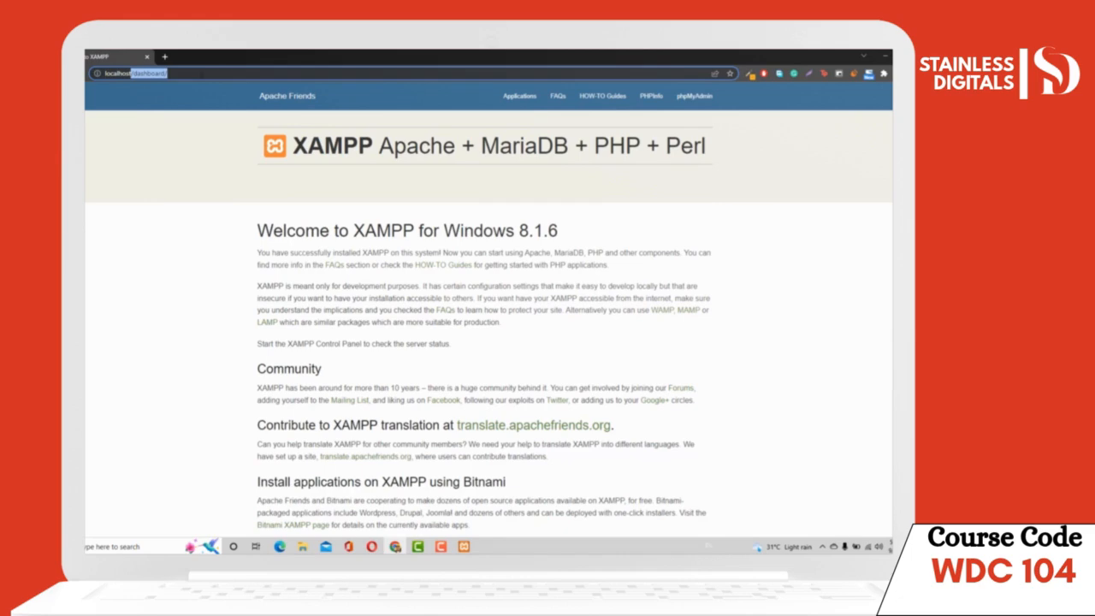
pyautogui.press('BackSpace')
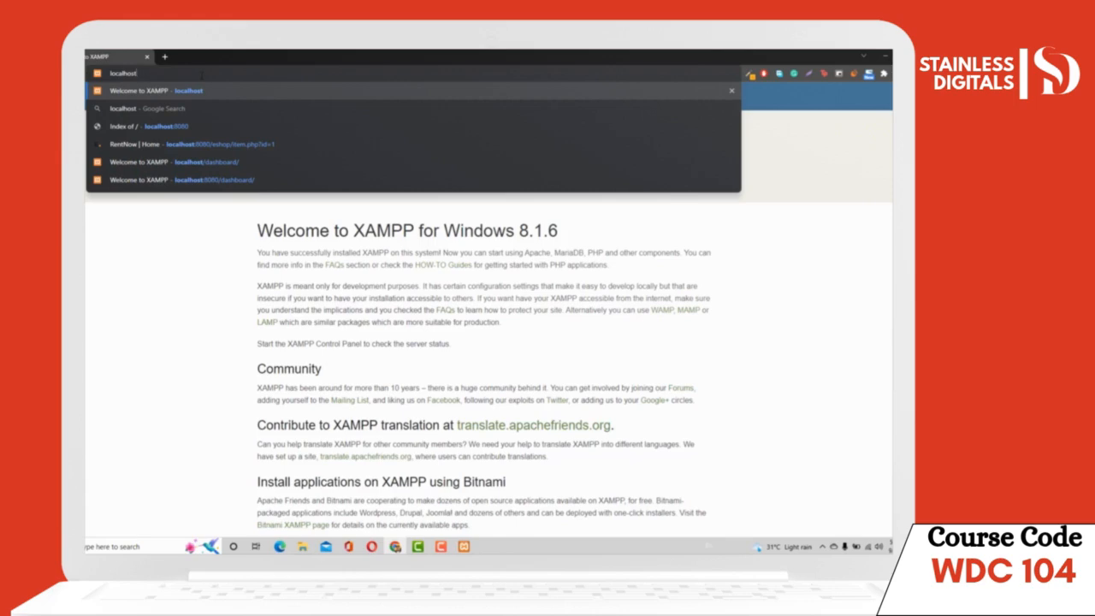
# Open google.com in a new browser tab as a comparison with localhost, and close that tab.
pyautogui.click(164, 56)
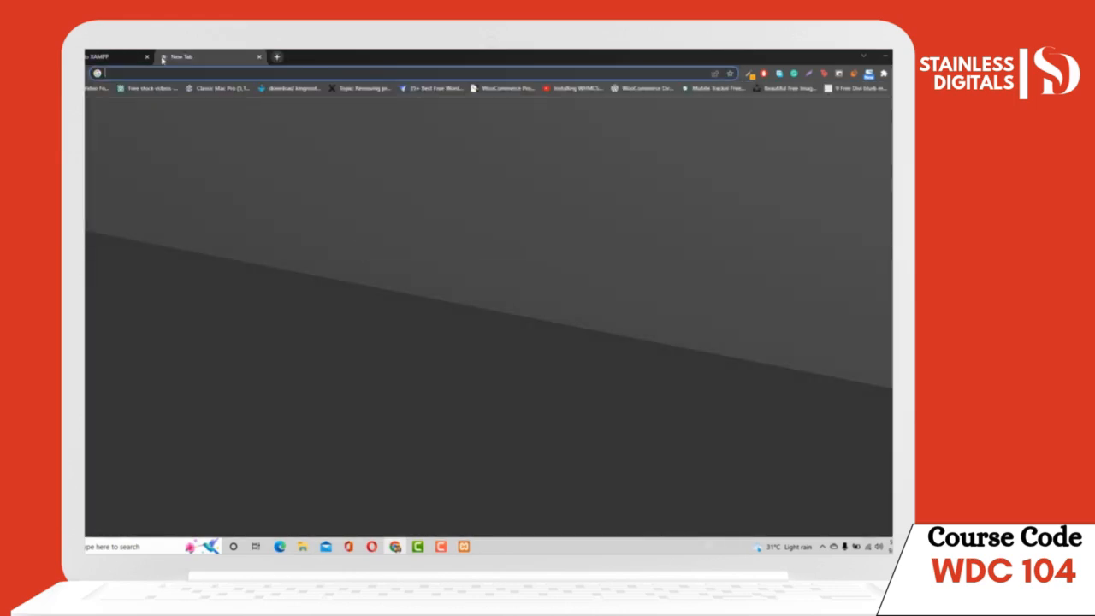
pyautogui.write('google.com')
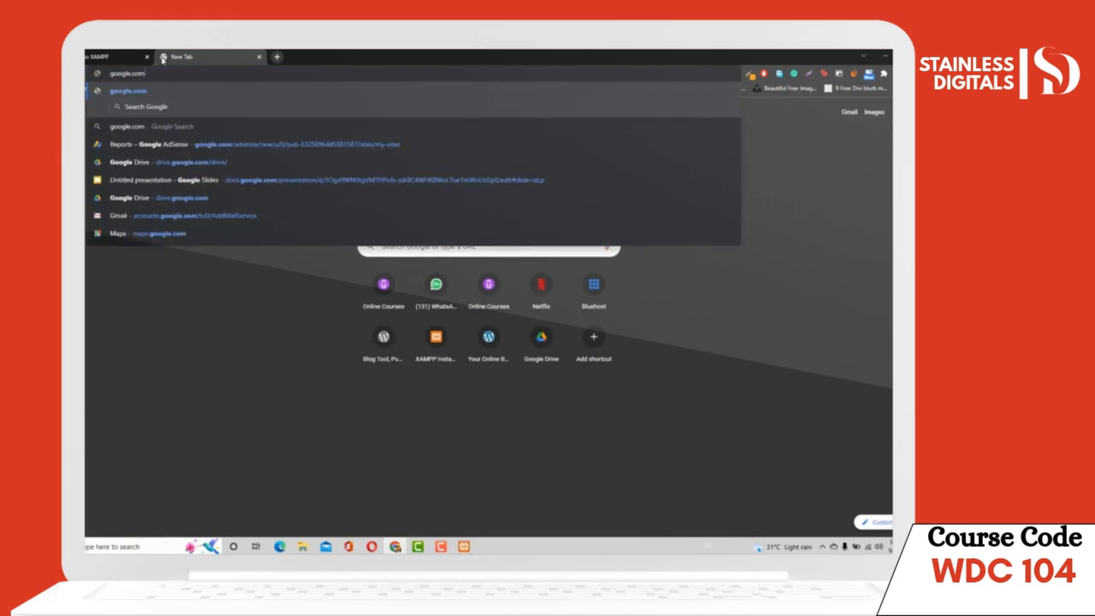
pyautogui.press('Return')
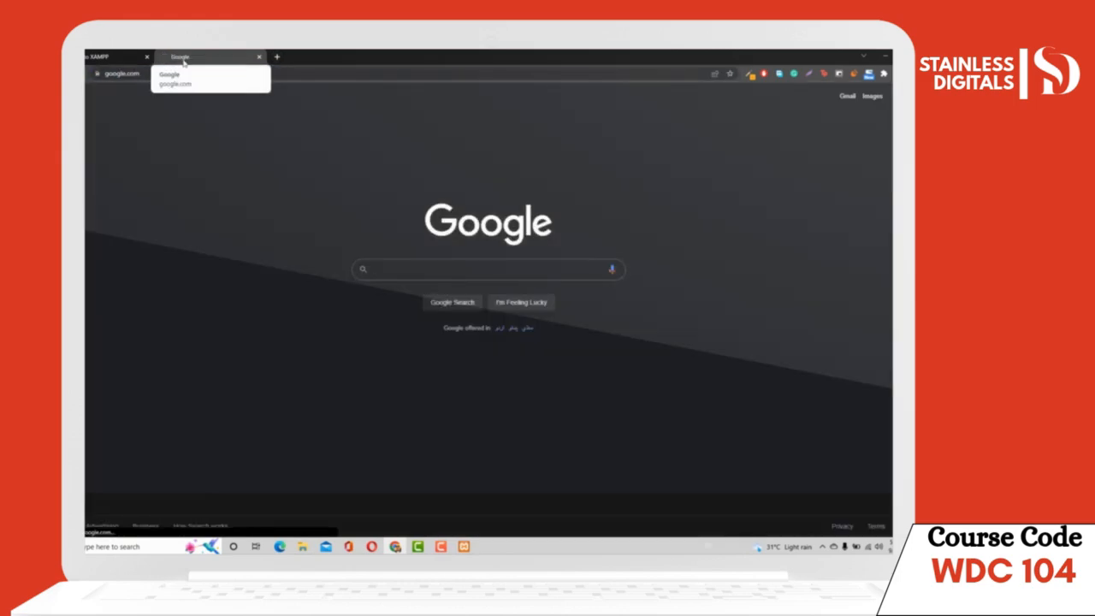
pyautogui.middleClick(184, 62)
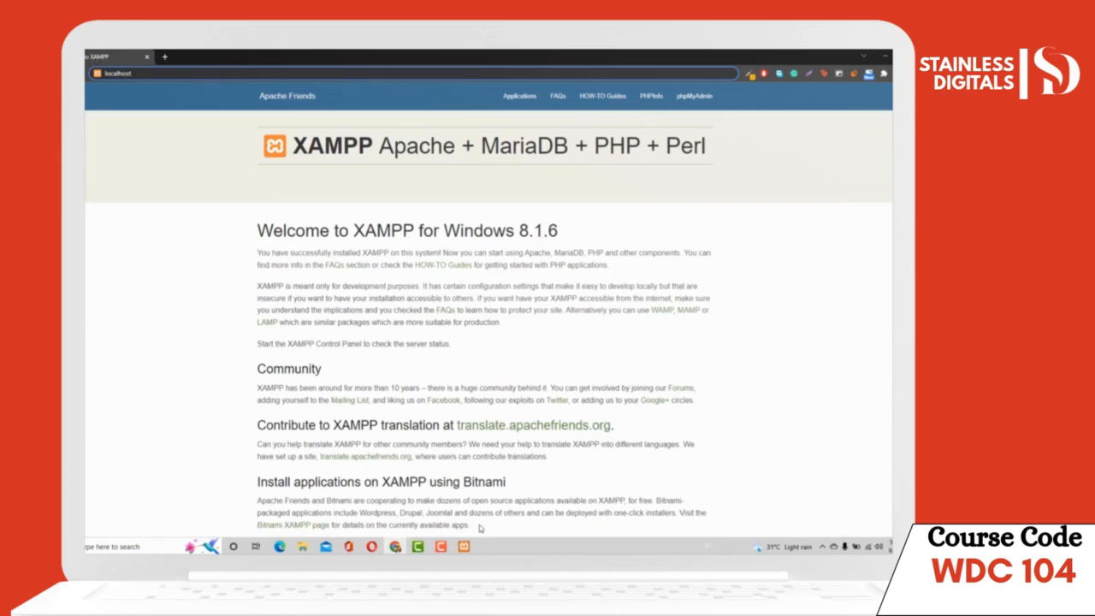
# Switch to the XAMPP Control Panel window.
pyautogui.click(462, 546)
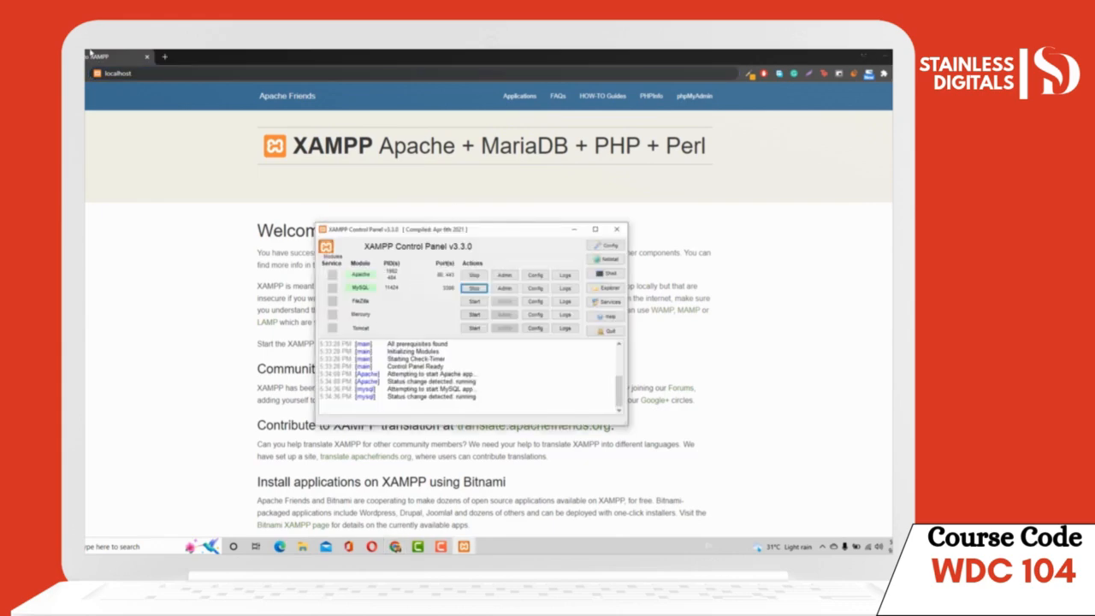
# Switch to the browser and load localhost from its address.
pyautogui.click(120, 70)
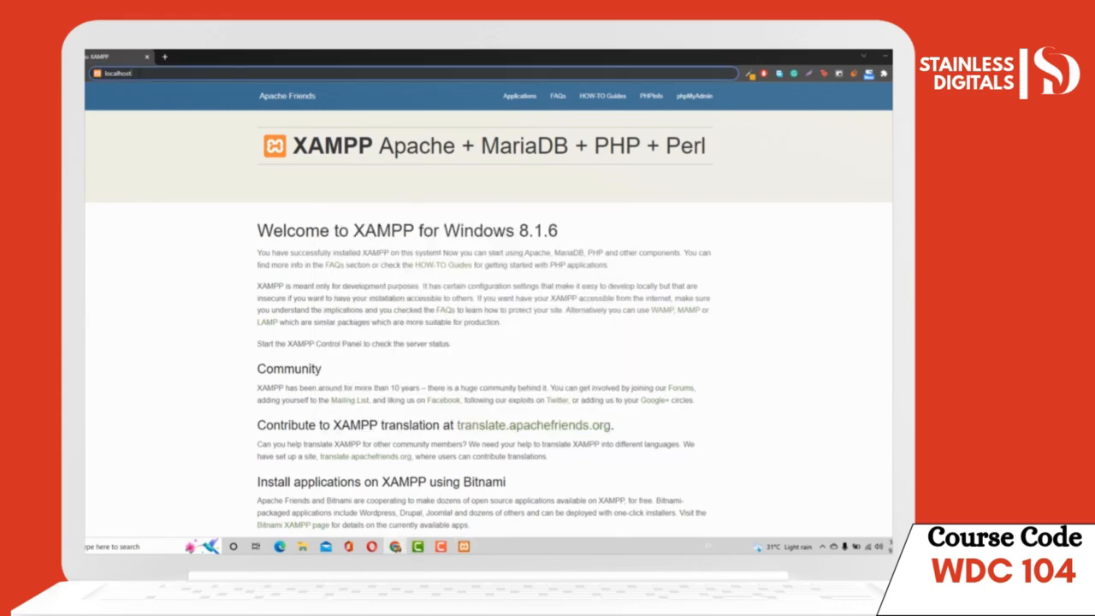
pyautogui.press('Return')
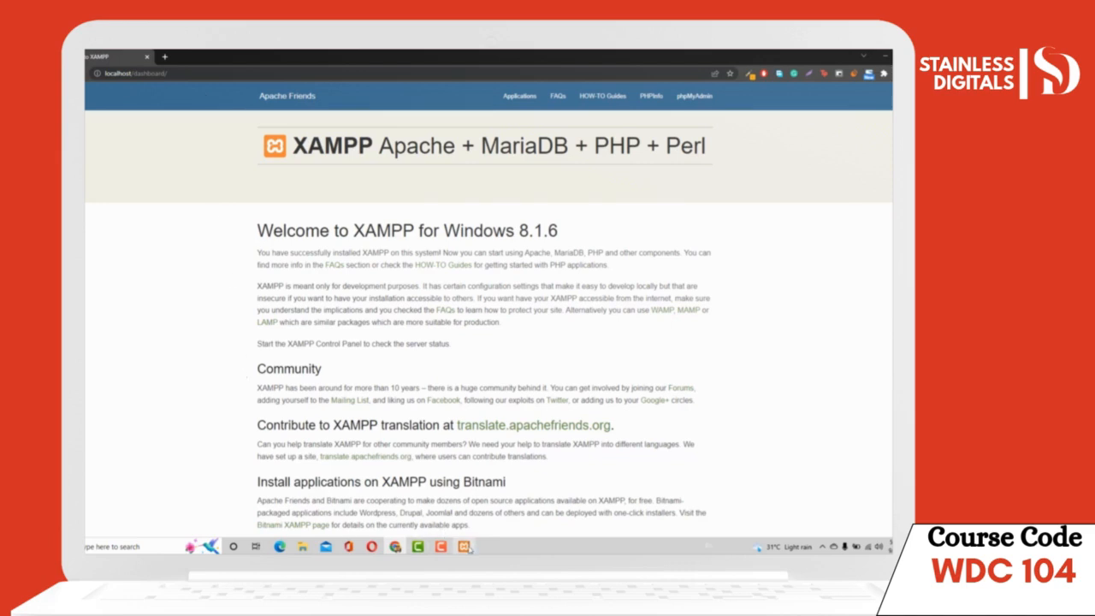
# Switch to File Explorer and open the htdocs folder inside C:\xampp.
pyautogui.click(295, 550)
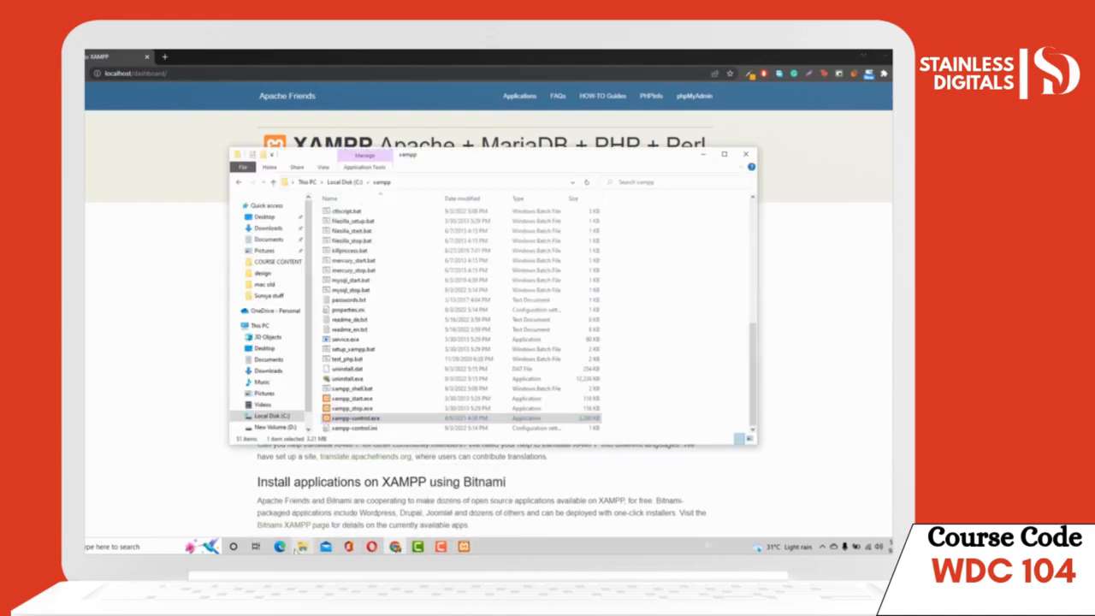
pyautogui.click(136, 485)
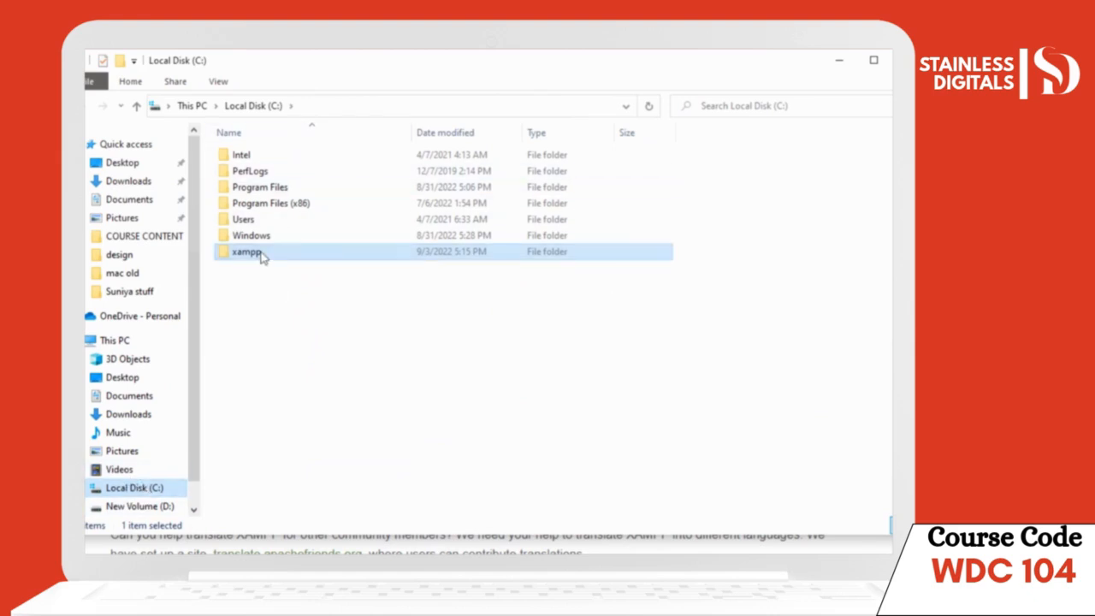
pyautogui.doubleClick(262, 253)
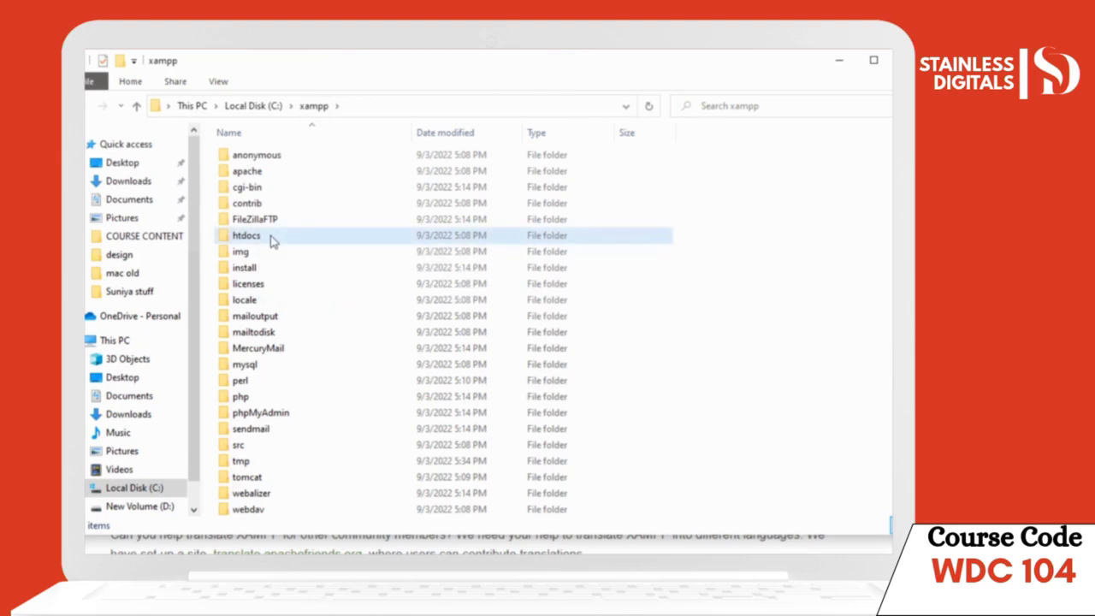
pyautogui.doubleClick(271, 238)
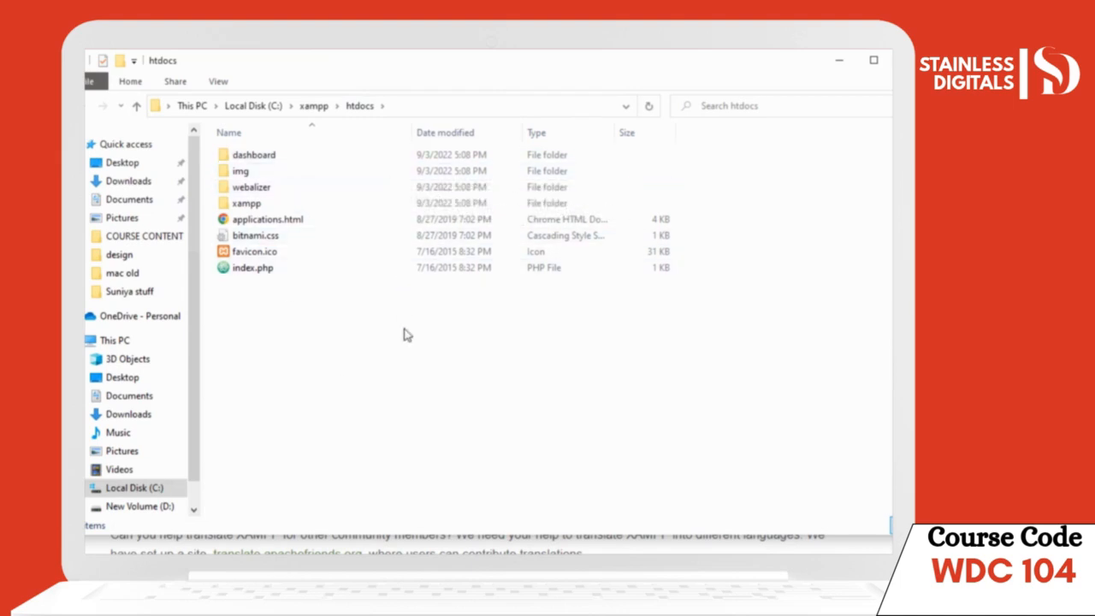
# Permanently delete all the default files and folders in htdocs.
pyautogui.hotkey('ctrl', 'a')
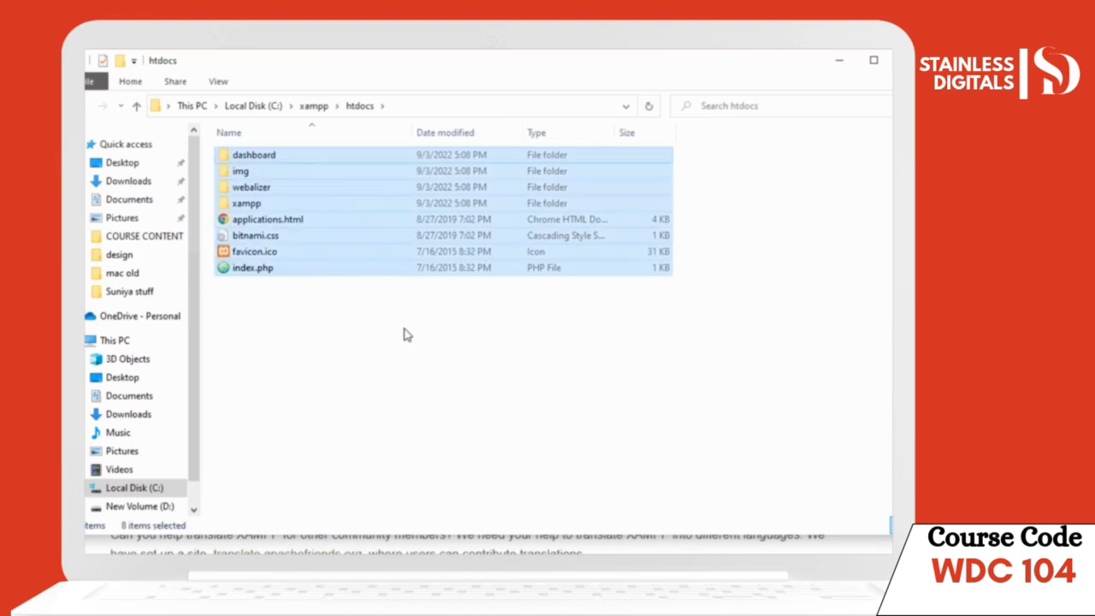
pyautogui.hotkey('shift', 'Delete')
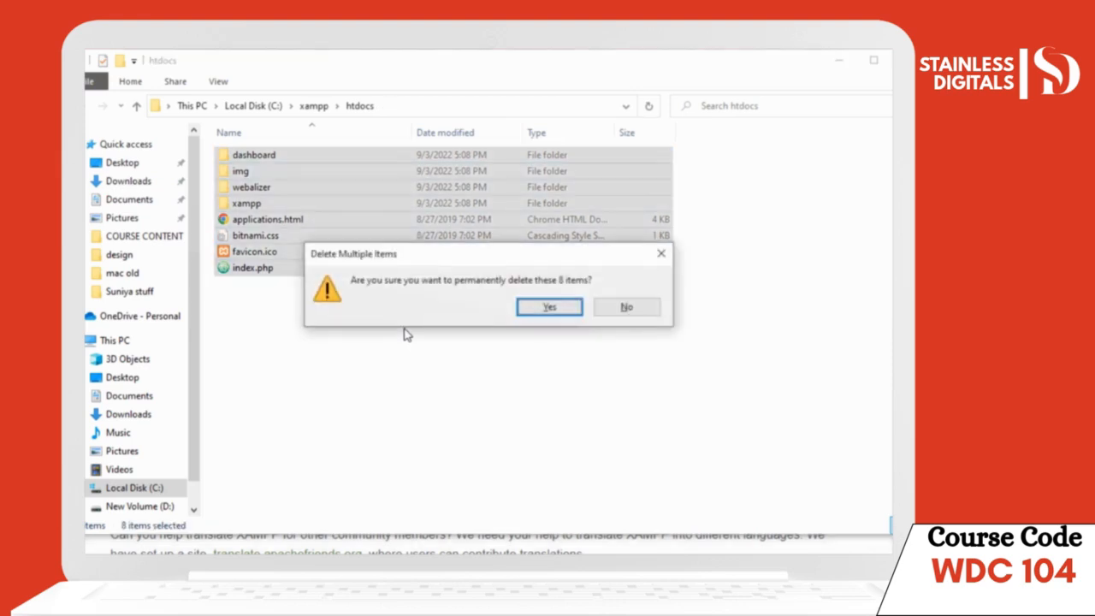
pyautogui.press('Return')
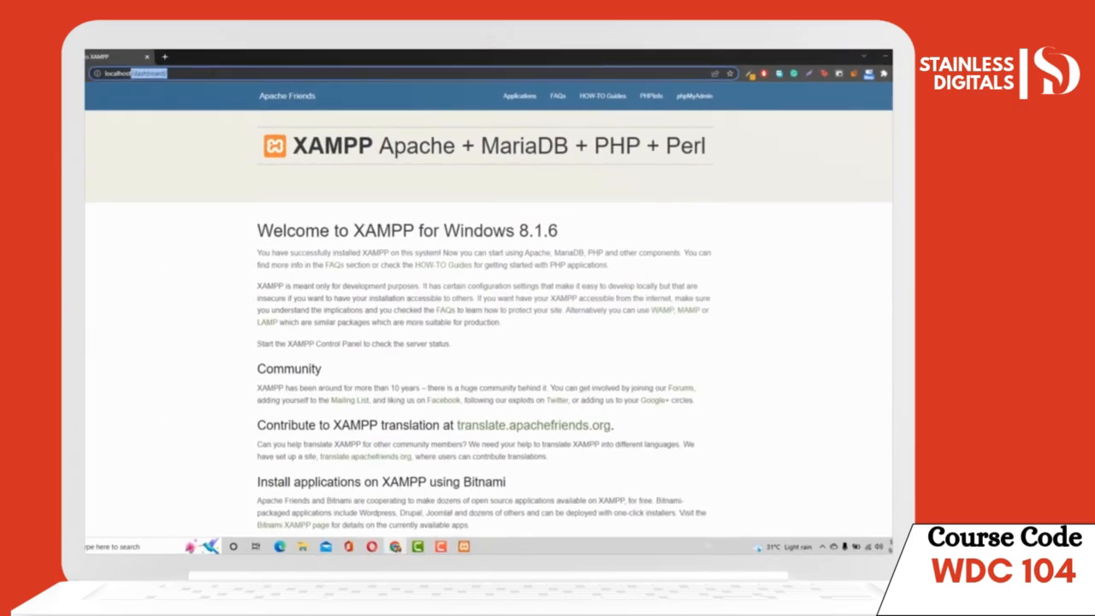
# Load localhost in the browser without the dashboard path and compare it with the htdocs folder in File Explorer.
pyautogui.press('BackSpace')
pyautogui.press('Return')
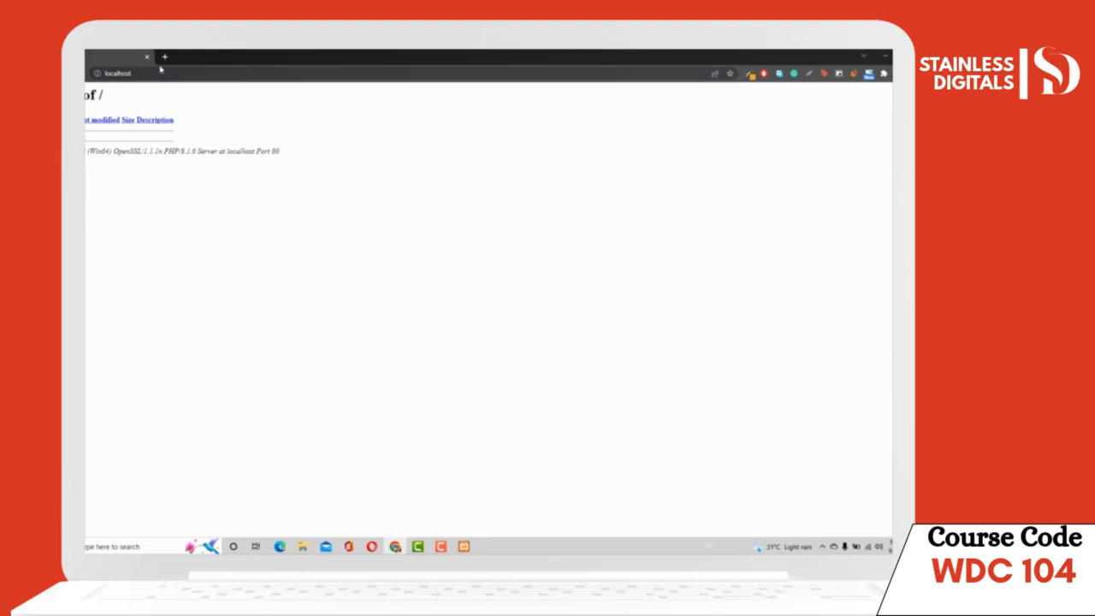
pyautogui.click(301, 545)
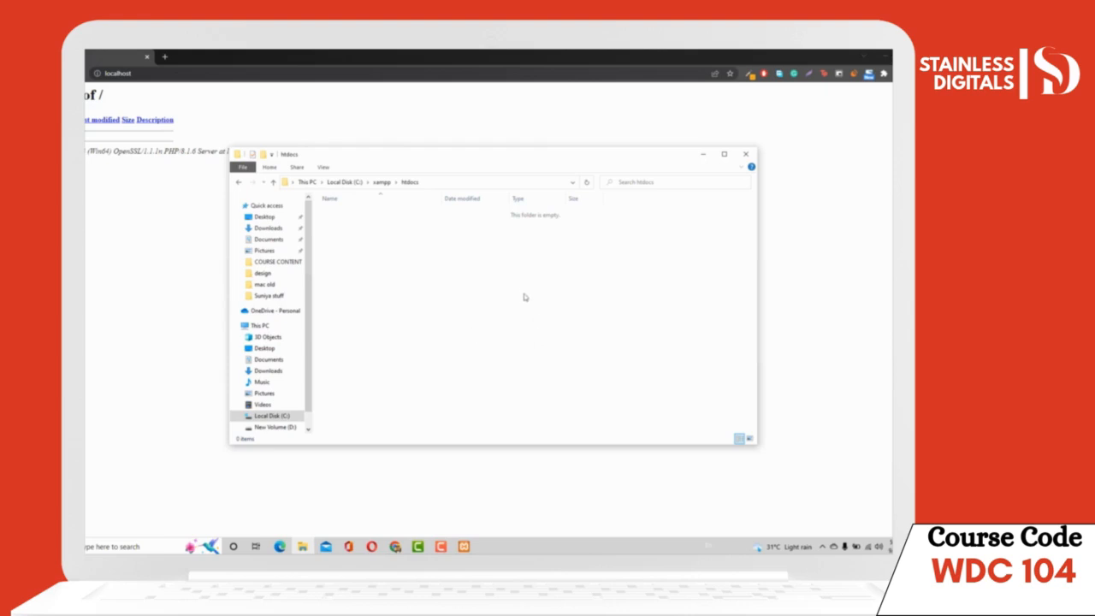
# Visit sublimetext.com in a new browser tab to view the Sublime Text download page, and close that tab.
pyautogui.click(163, 57)
pyautogui.write('sublimetext.com')
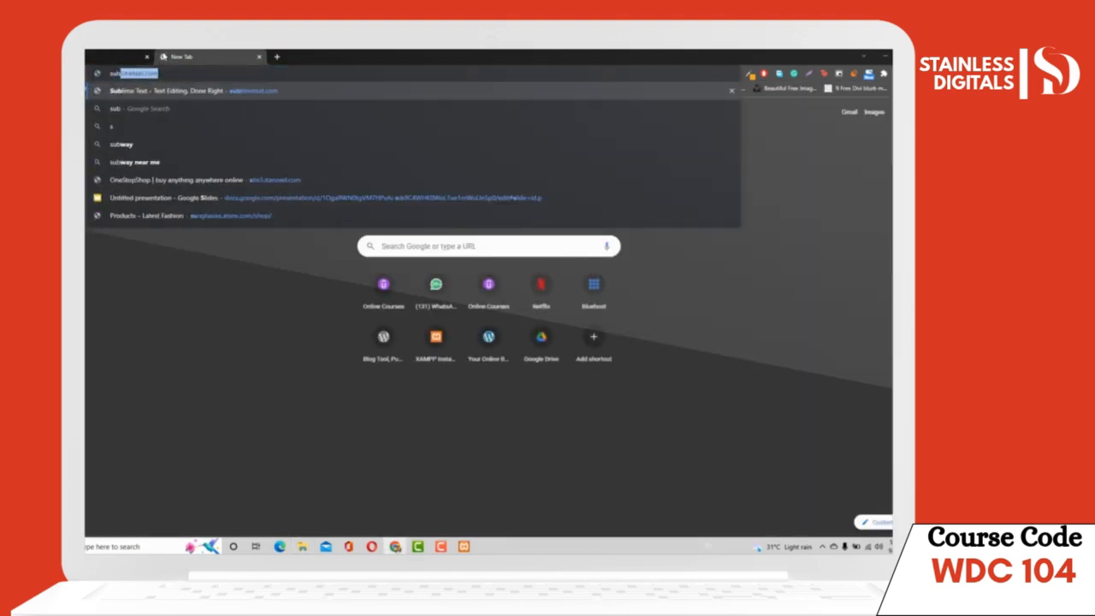
pyautogui.press('Return')
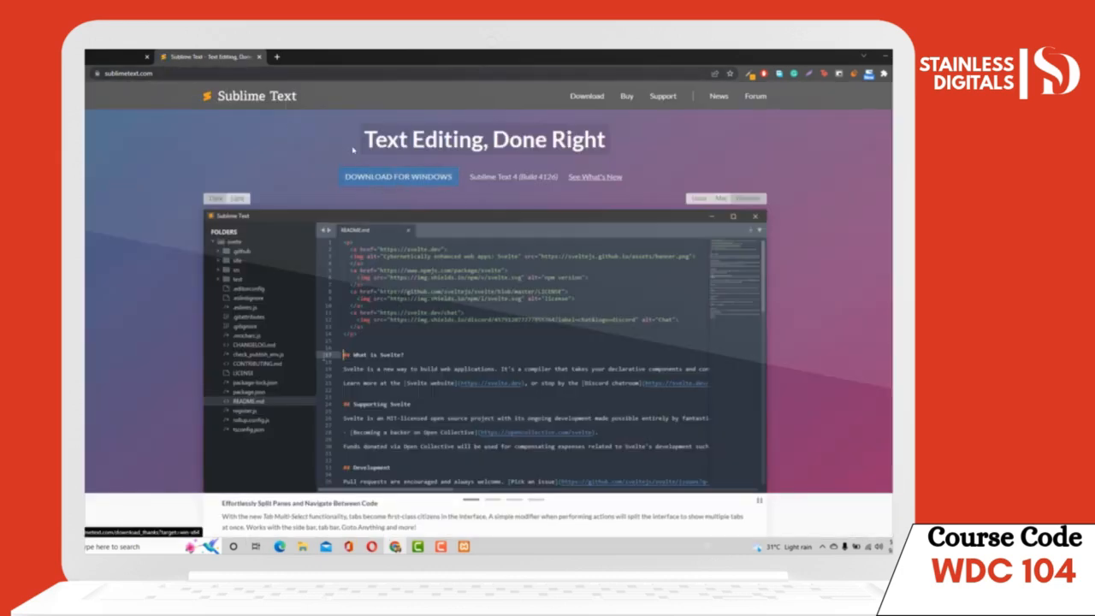
pyautogui.click(259, 57)
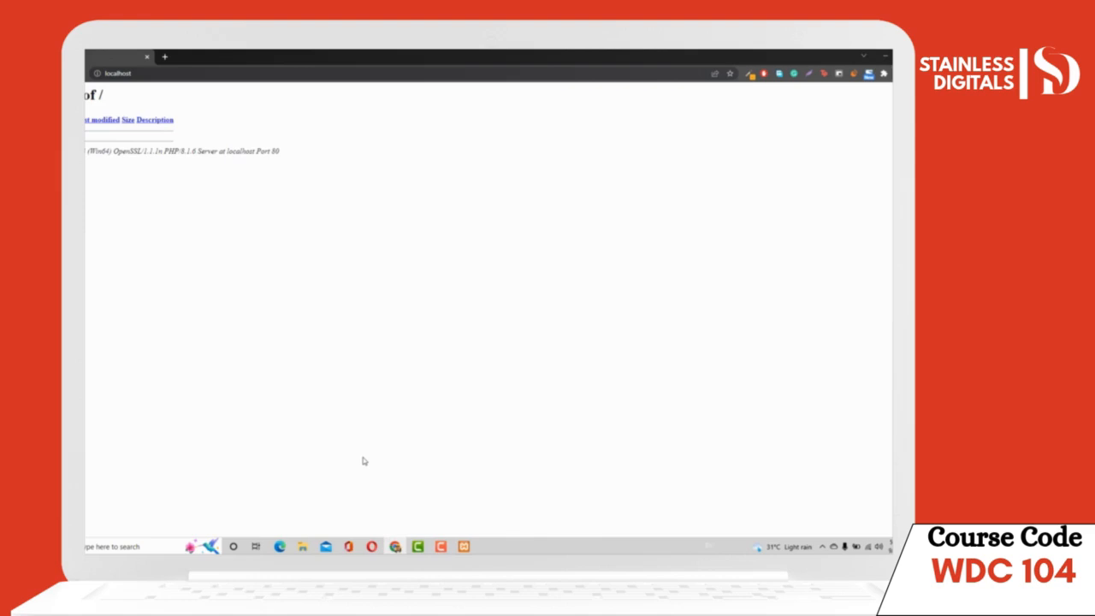
# Launch Sublime Text, declining the update download, and move its window so the localhost page is partly uncovered.
pyautogui.click(145, 546)
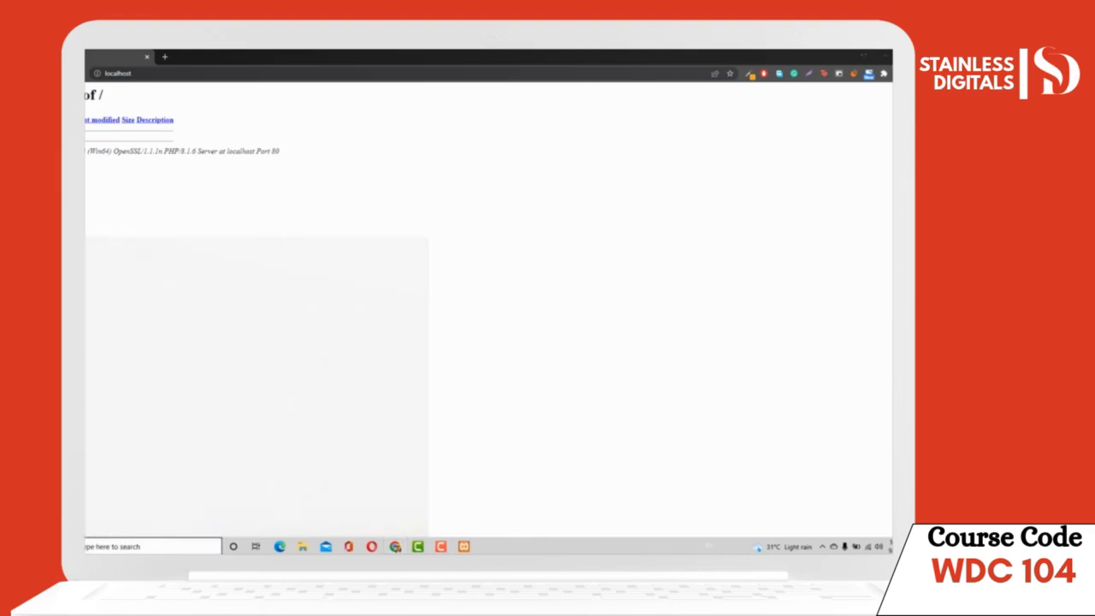
pyautogui.write('sub')
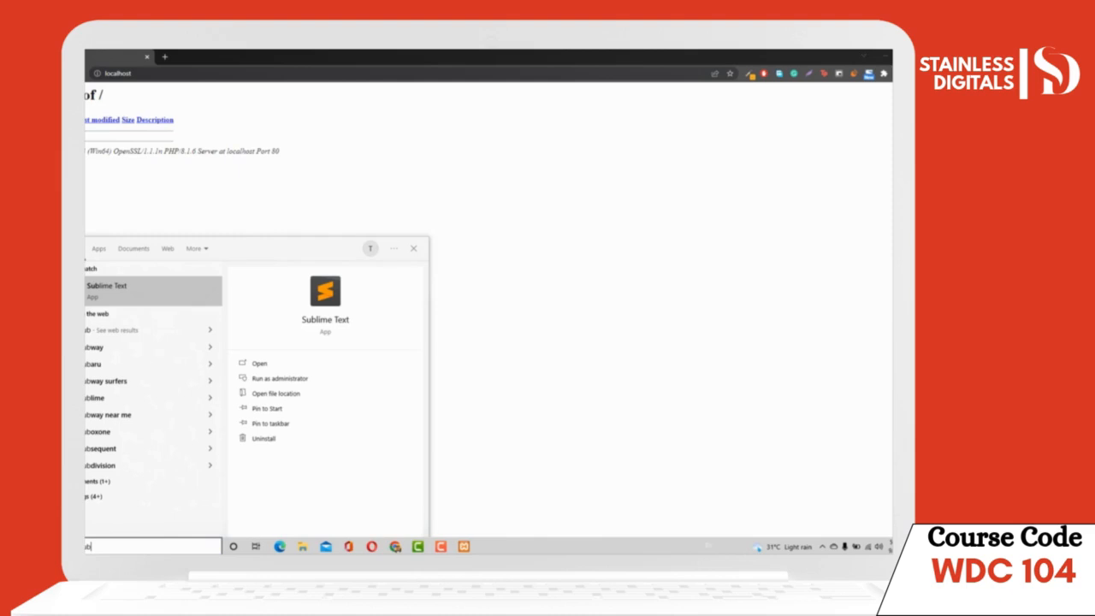
pyautogui.press('Return')
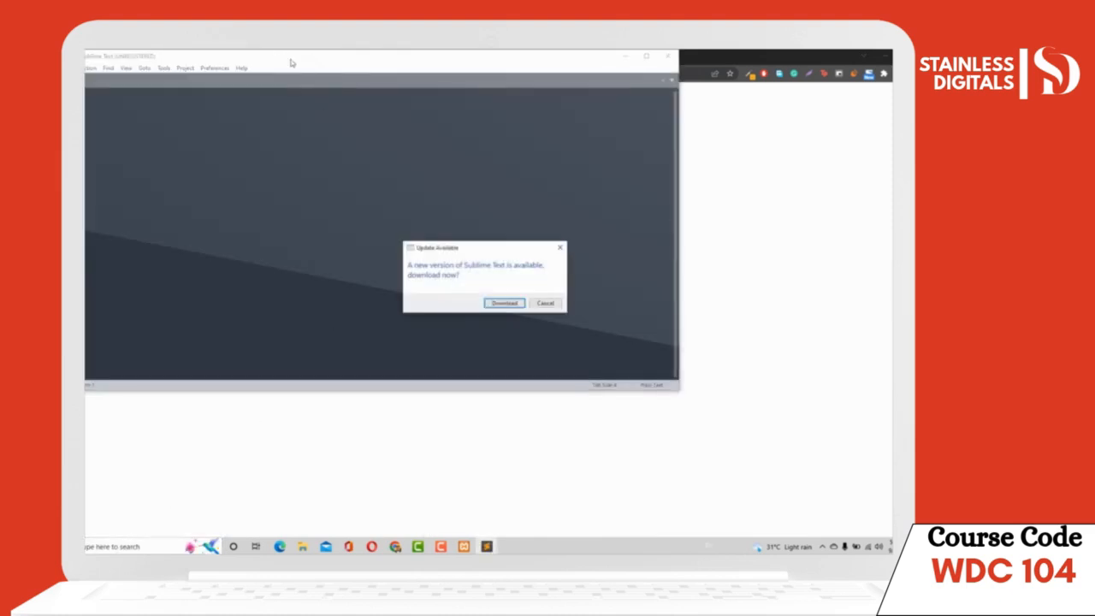
pyautogui.click(546, 303)
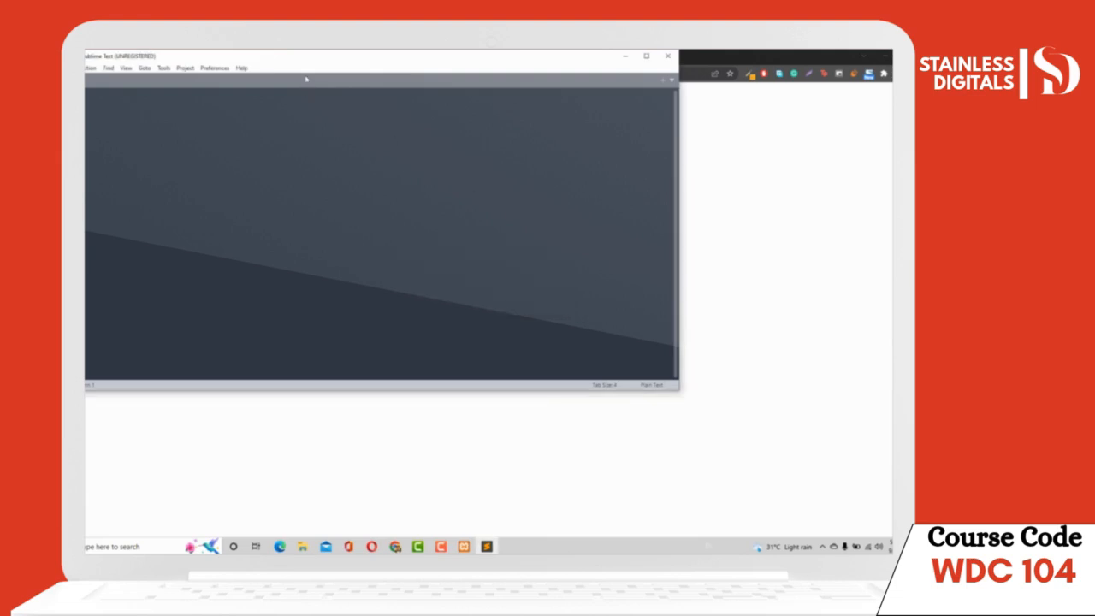
pyautogui.moveTo(313, 61); pyautogui.dragTo(396, 130)
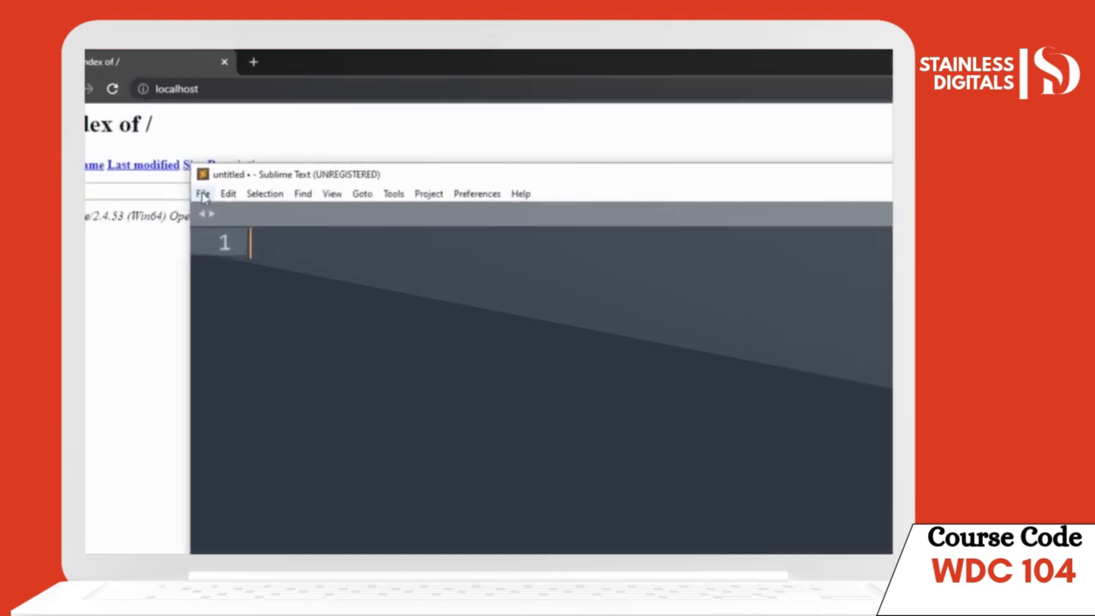
# Create a new file in Sublime Text and save it as file.php in C:\xampp\htdocs.
pyautogui.click(204, 195)
pyautogui.click(219, 213)
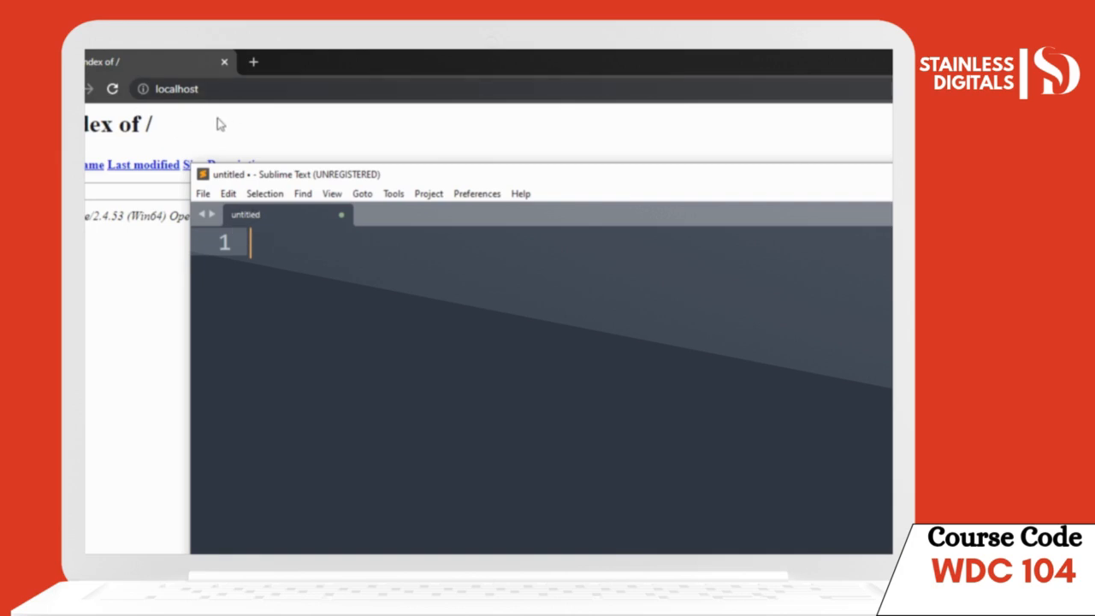
pyautogui.click(203, 194)
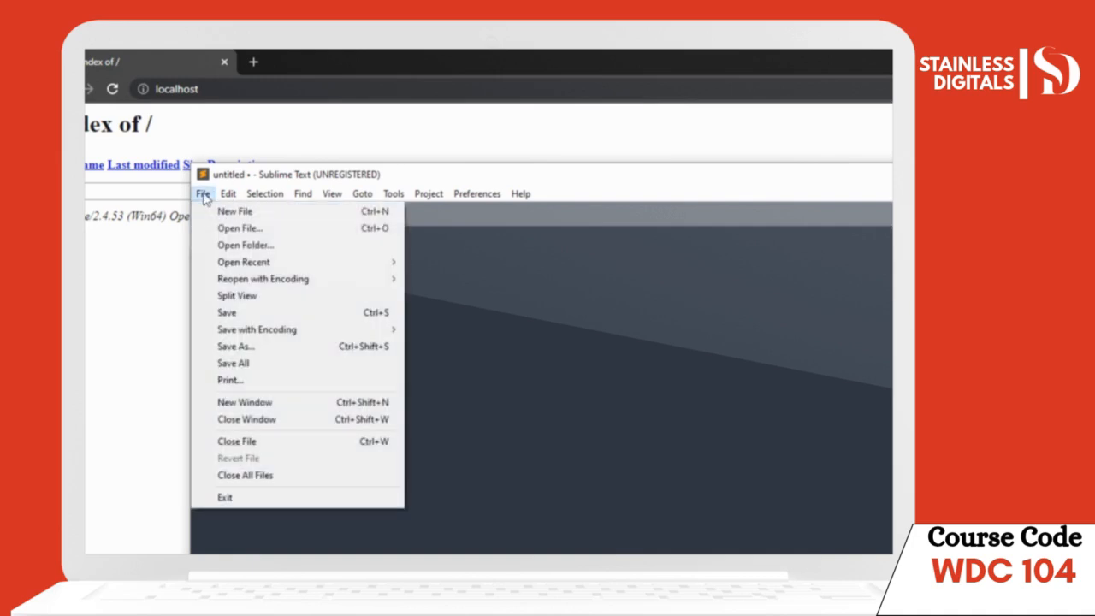
pyautogui.click(248, 317)
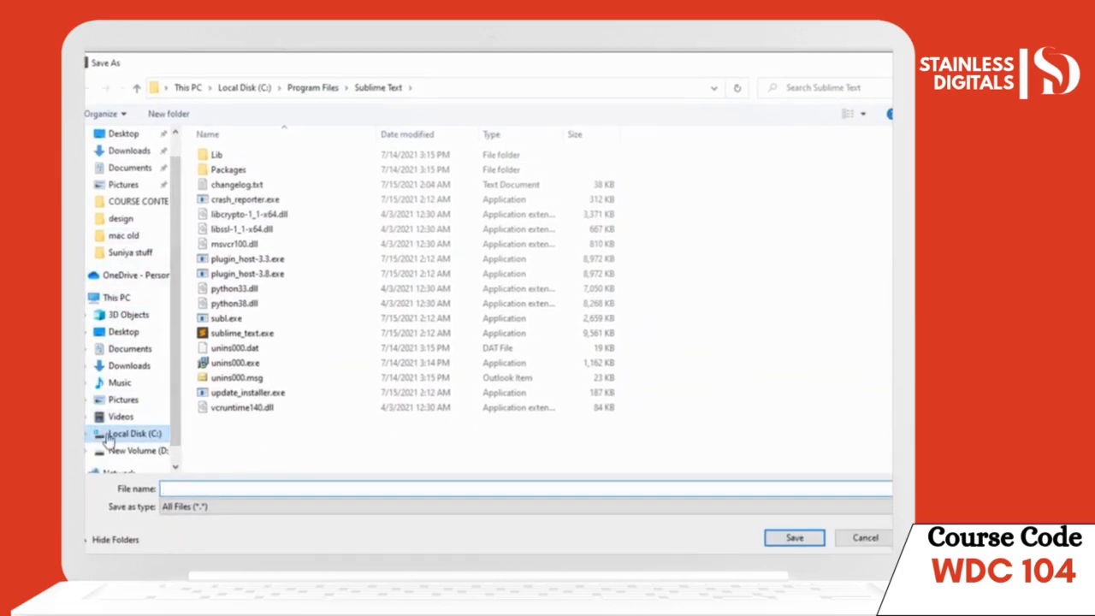
pyautogui.click(111, 437)
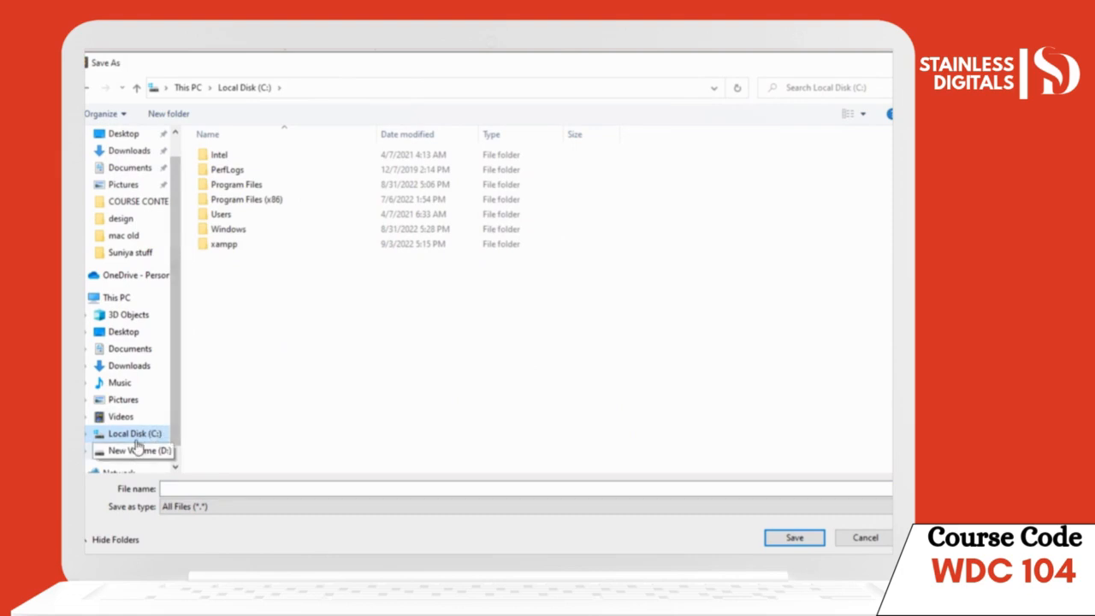
pyautogui.doubleClick(249, 254)
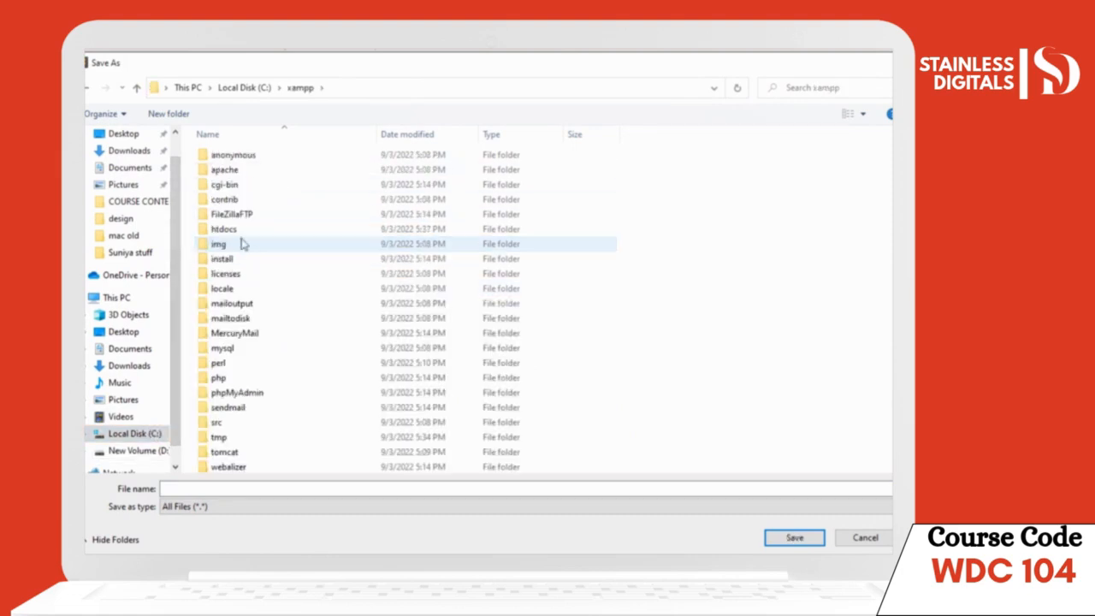
pyautogui.doubleClick(238, 241)
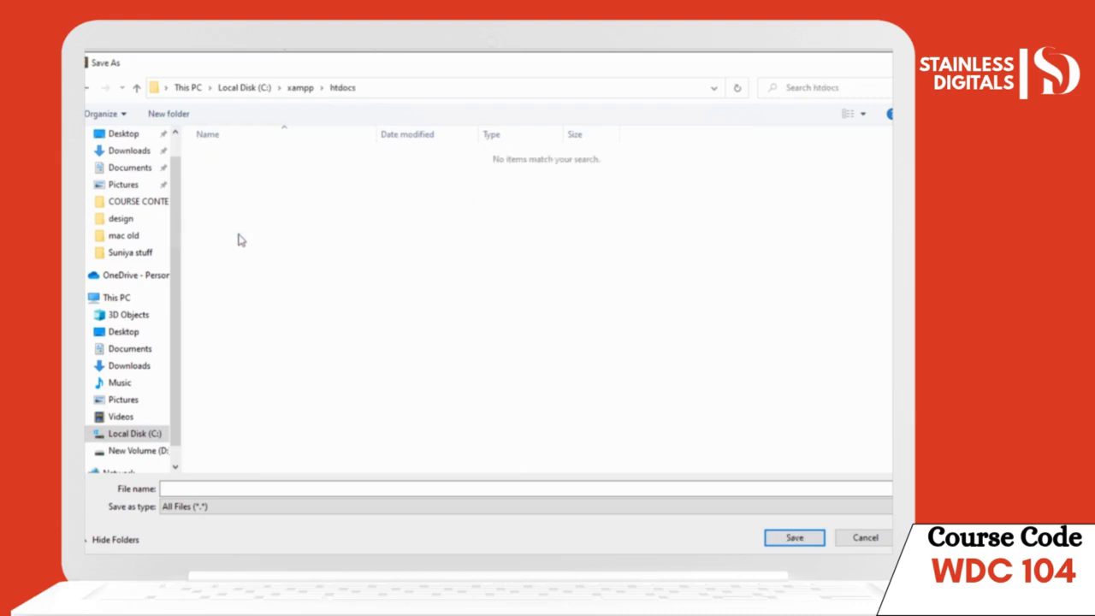
pyautogui.click(221, 486)
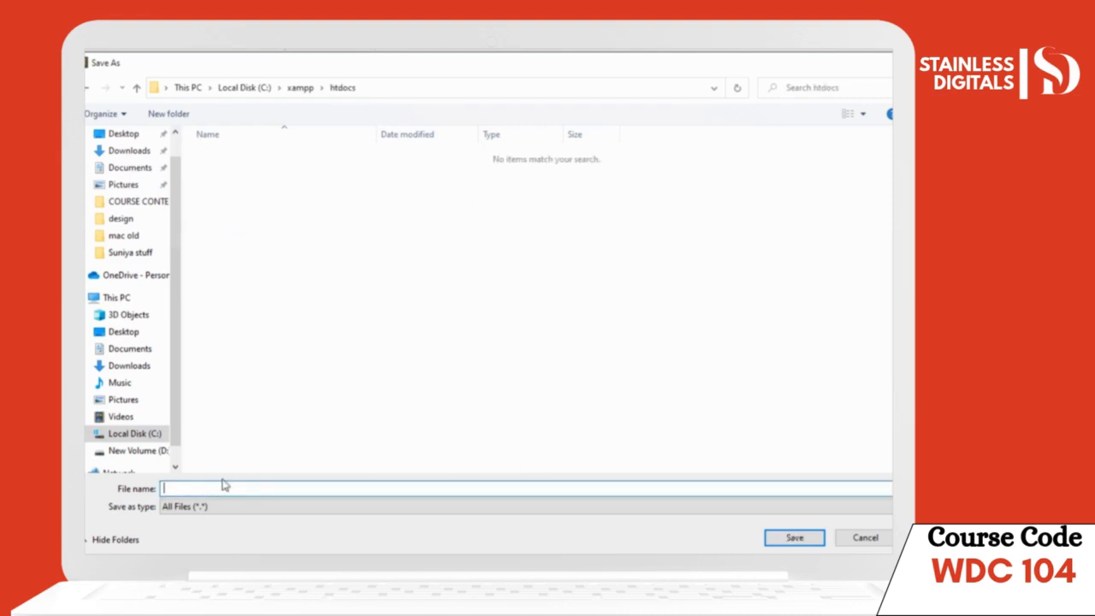
pyautogui.write('file.php')
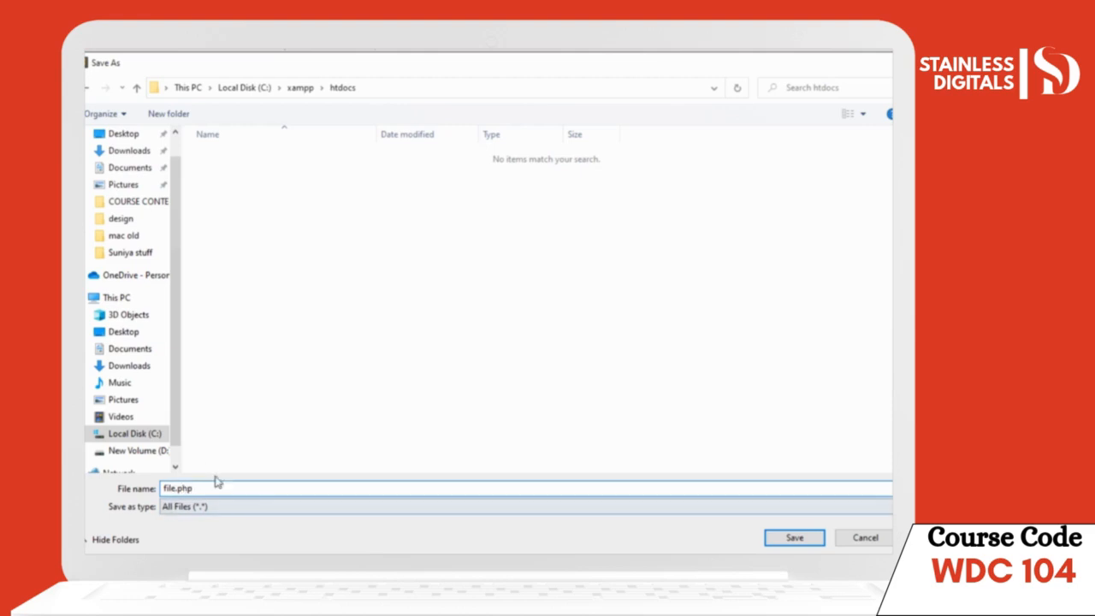
pyautogui.click(801, 539)
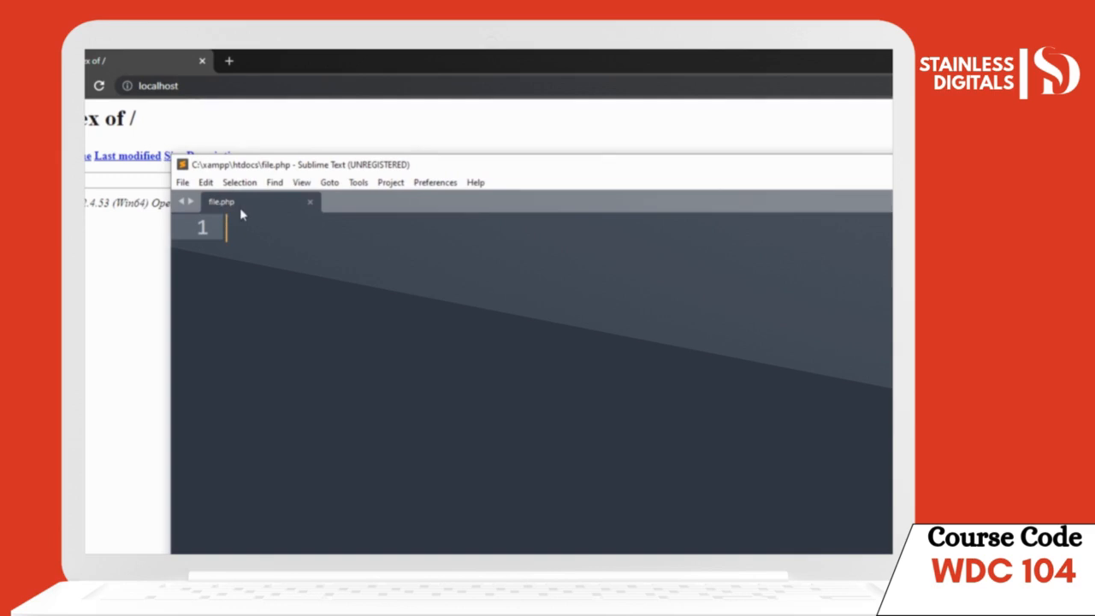
# Refresh the localhost page to check its file listing and return to Sublime Text.
pyautogui.click(99, 87)
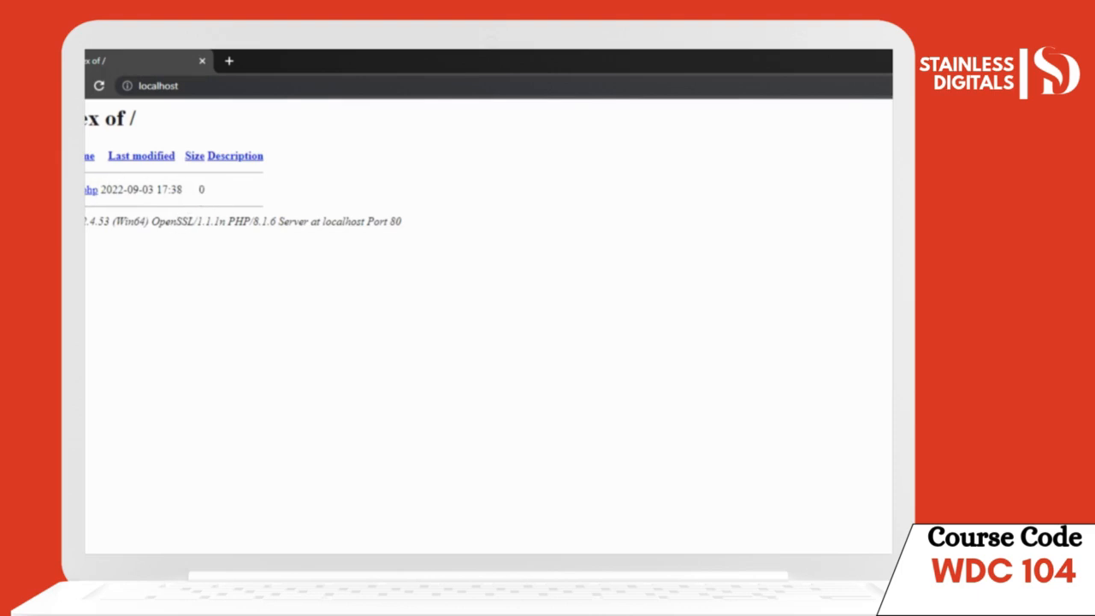
pyautogui.hotkey('alt', 'Tab')
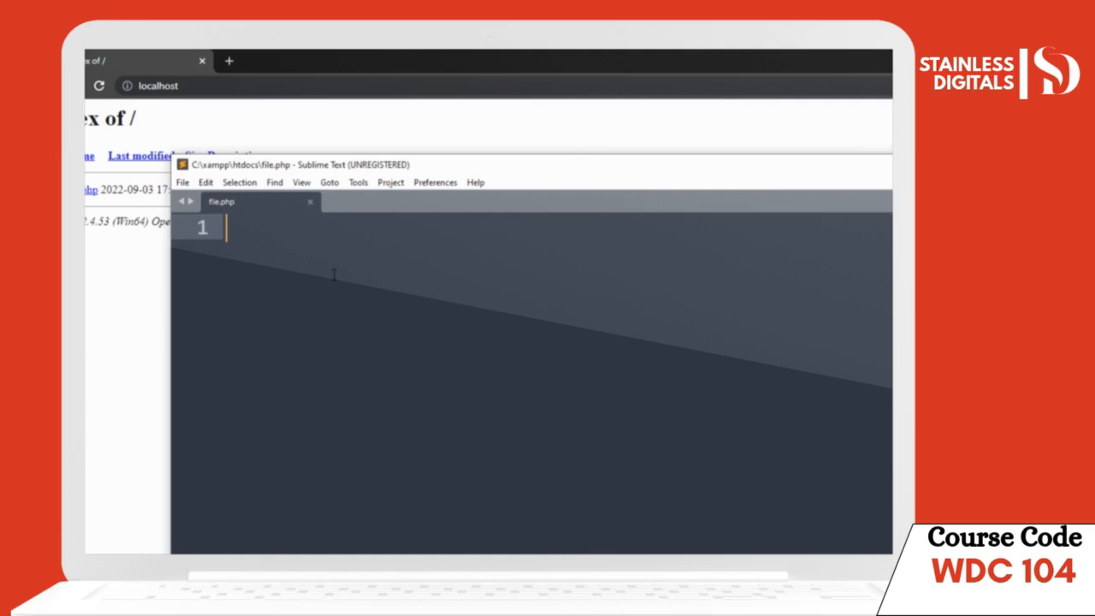
# Write the opening <?php tag on line 1 and the closing ?> tag on line 3 of file.php, placing the cursor on line 2.
pyautogui.write('<')
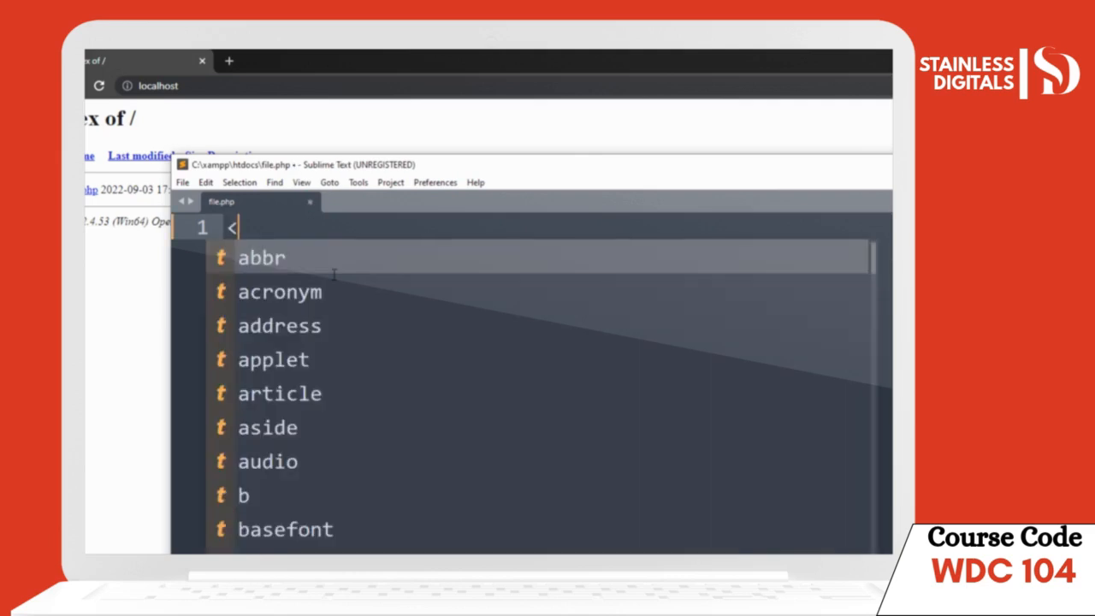
pyautogui.write('?')
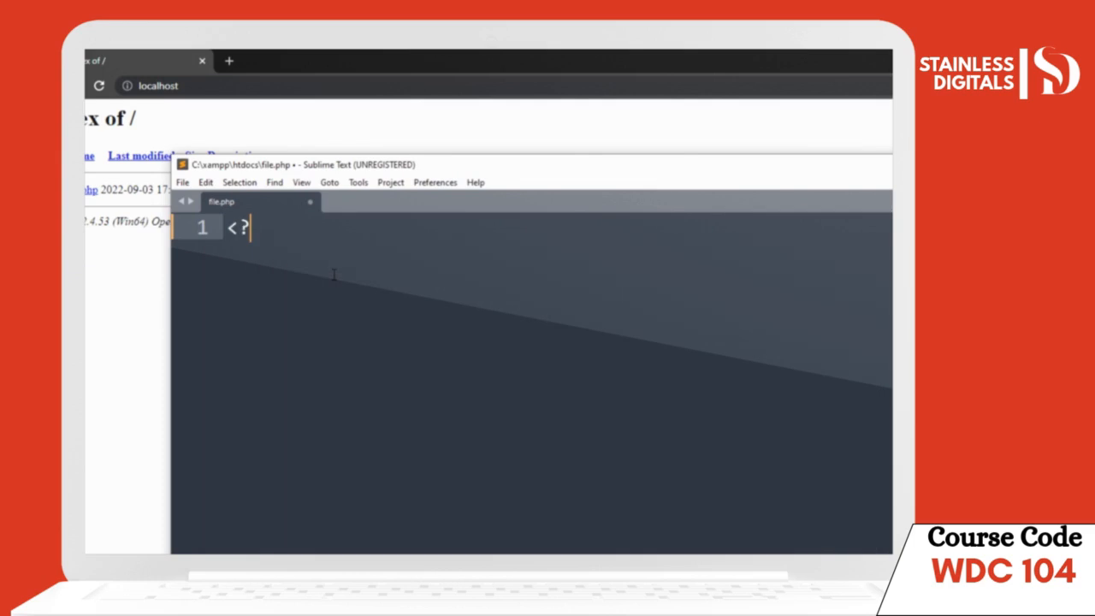
pyautogui.write('php')
pyautogui.press('Return')
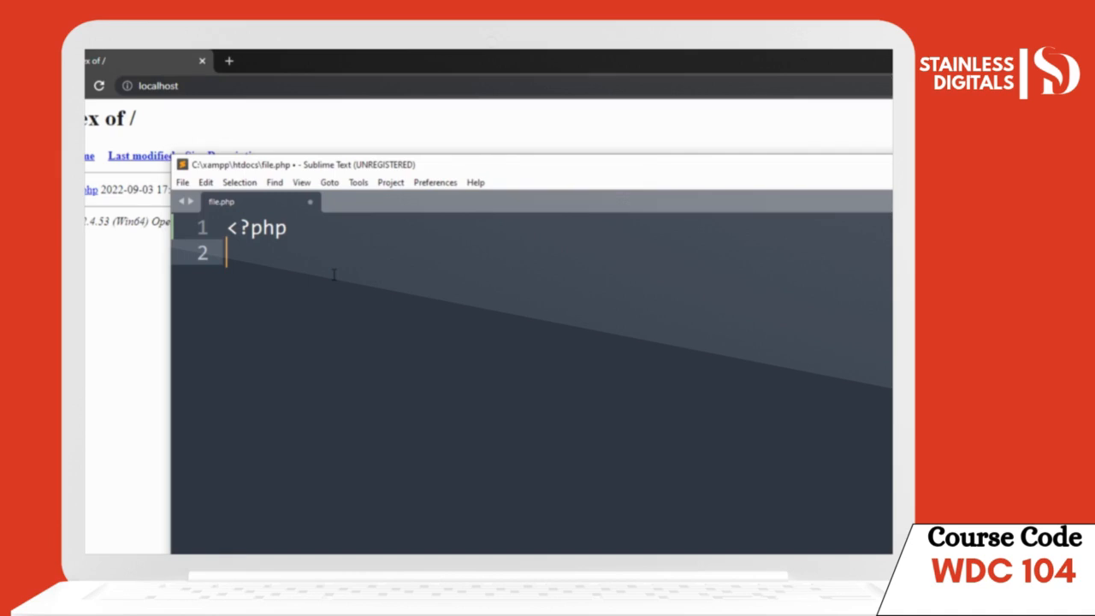
pyautogui.press('Return')
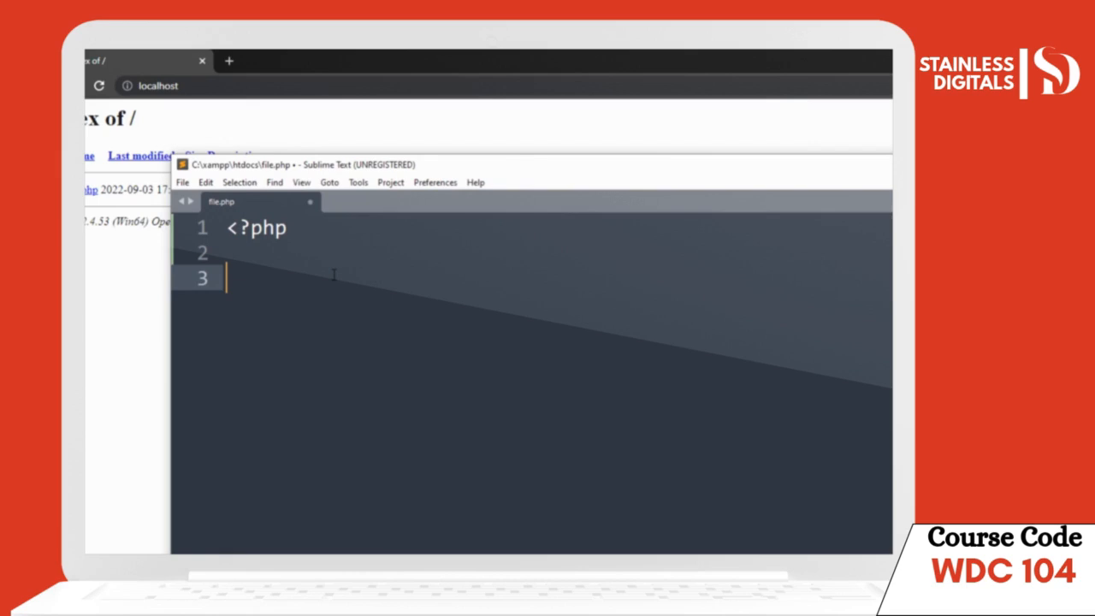
pyautogui.write('?>')
pyautogui.press('Up')
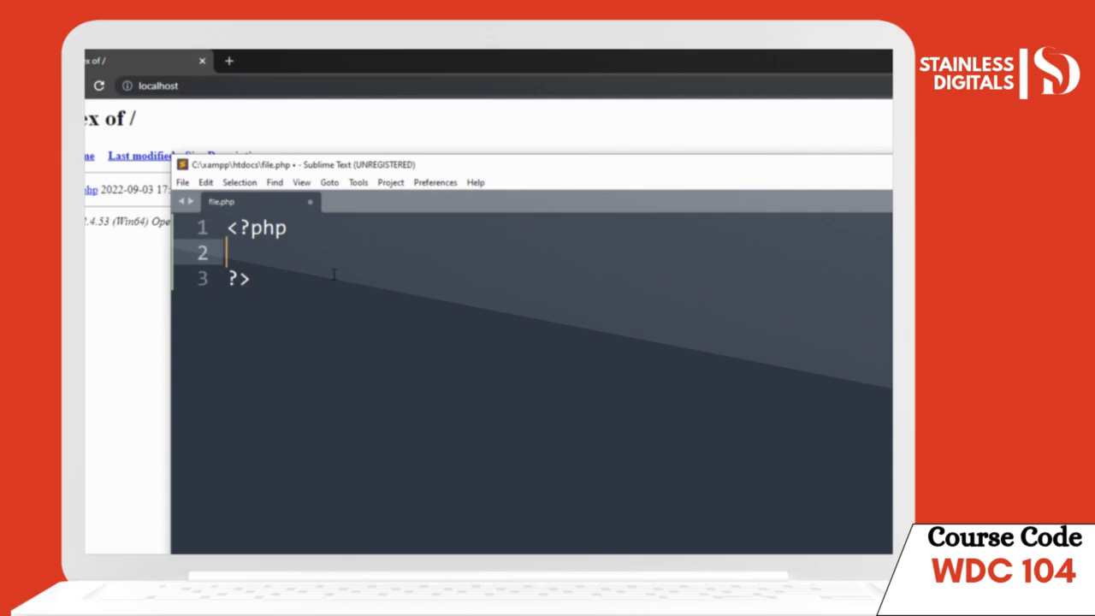
# Add the statement print("Its Working!"); on line 2 of file.php and save the file.
pyautogui.write('print')
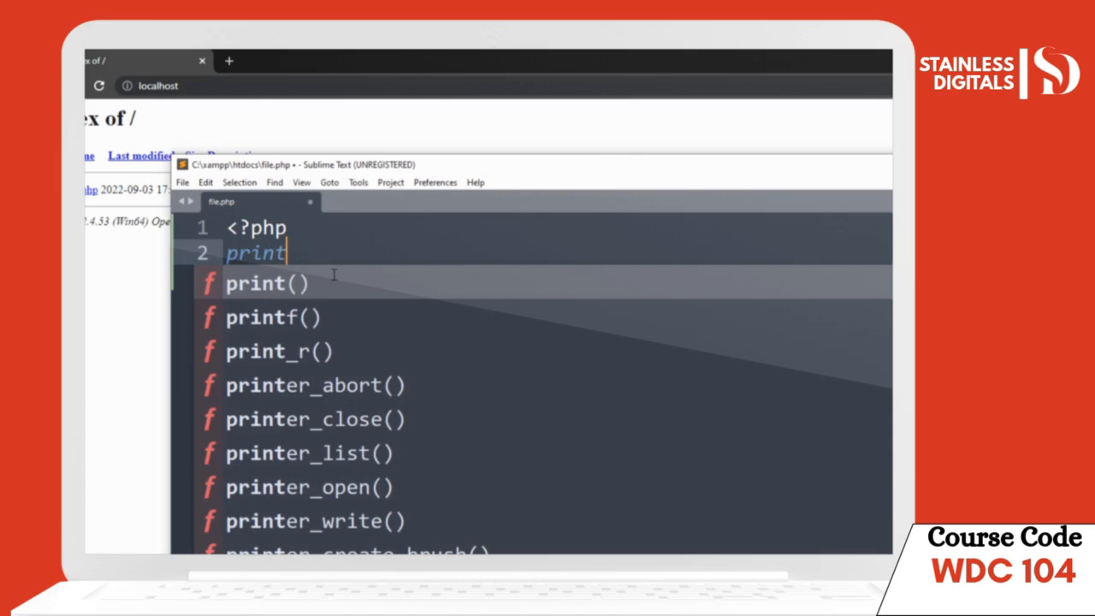
pyautogui.press('Return')
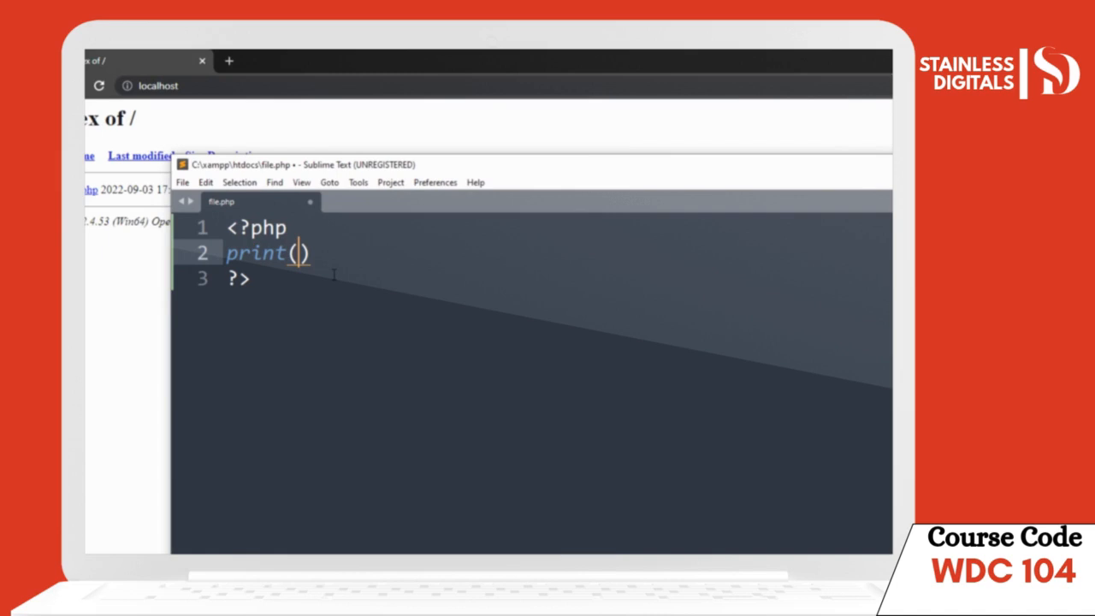
pyautogui.write('"')
pyautogui.write('I')
pyautogui.write('ts Wor')
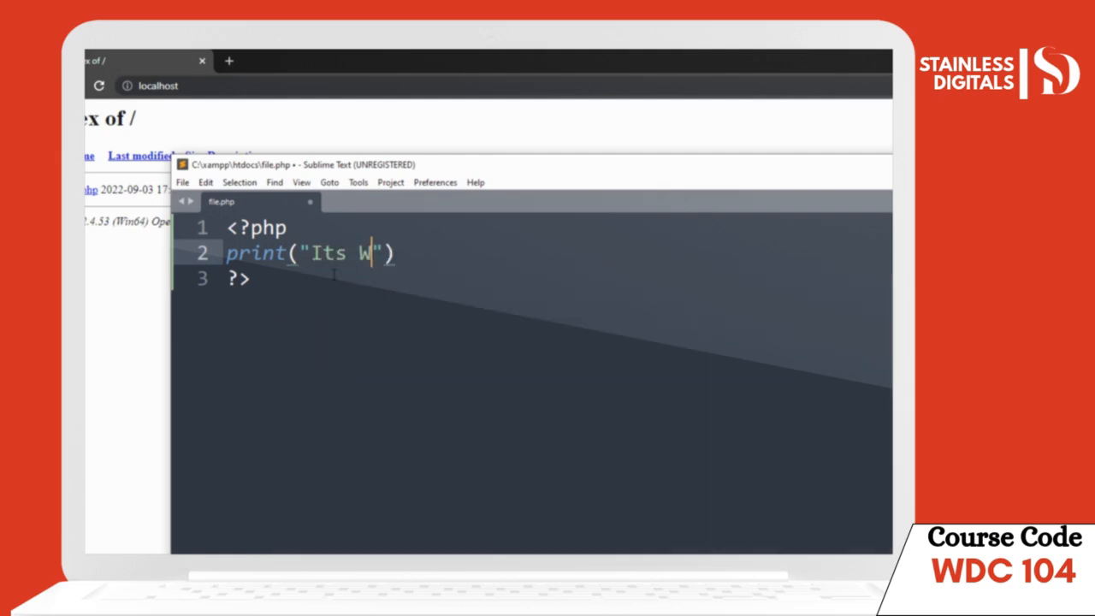
pyautogui.write('king!')
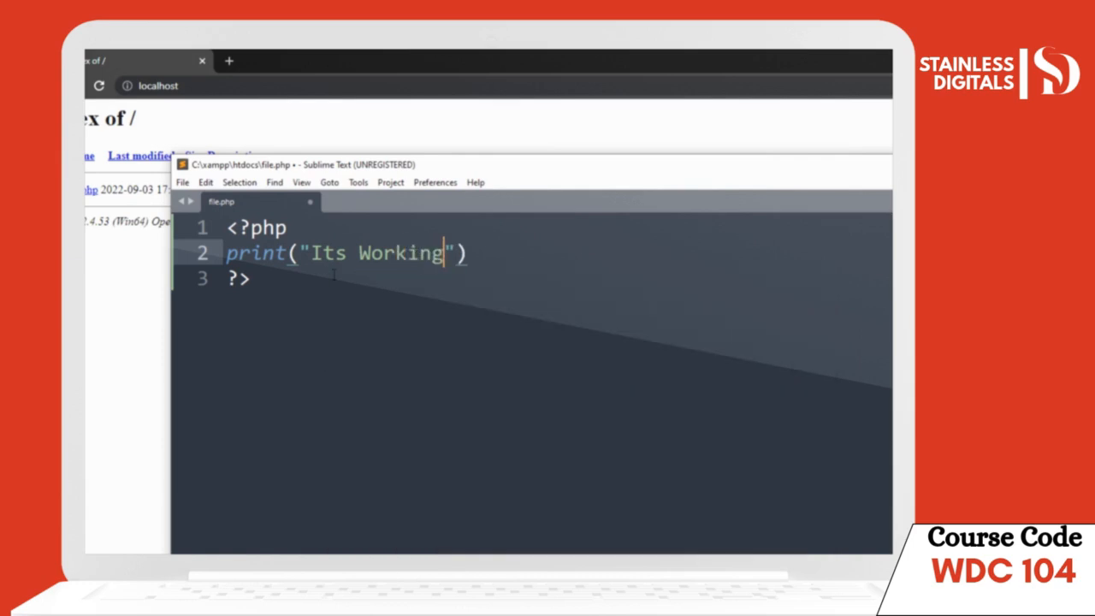
pyautogui.press('Right')
pyautogui.press('Right')
pyautogui.write(';')
pyautogui.hotkey('ctrl', 's')
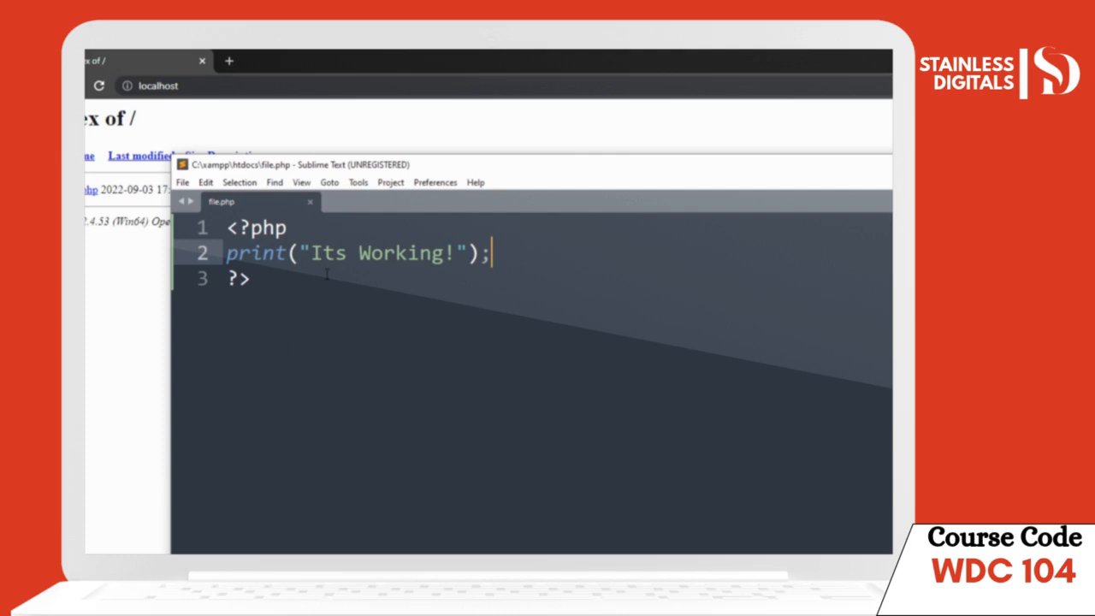
# Switch to the browser, refresh the localhost listing and open file.php from it to view its output.
pyautogui.click(124, 68)
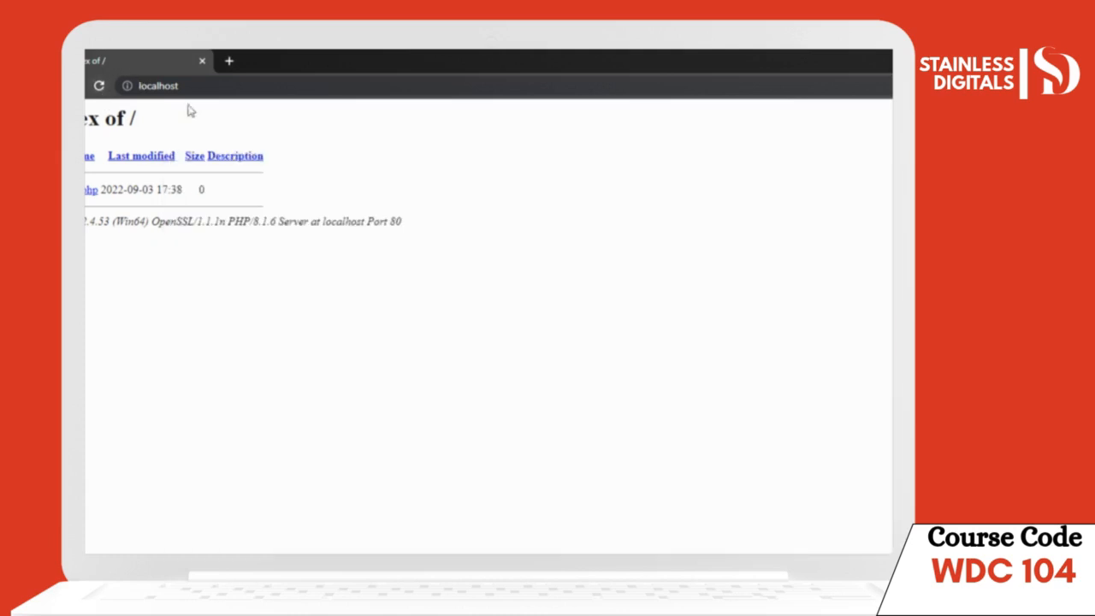
pyautogui.click(99, 87)
pyautogui.click(89, 190)
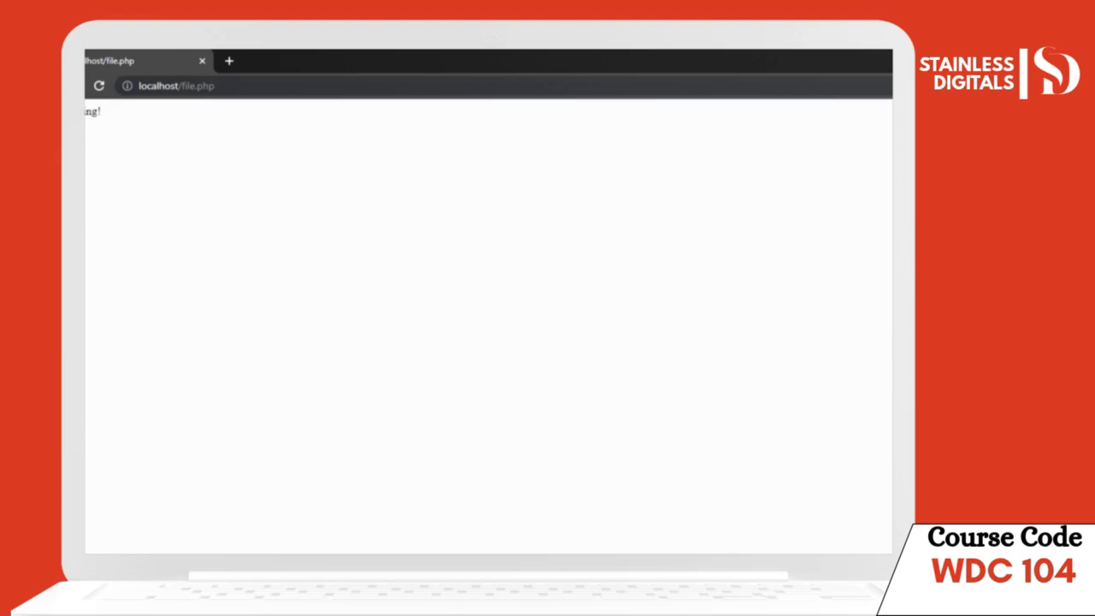
# Open file.php from the htdocs folder directly in a new browser tab and examine the code shown at C:/xampp/htdocs/file.php.
pyautogui.hotkey('alt', 'Tab')
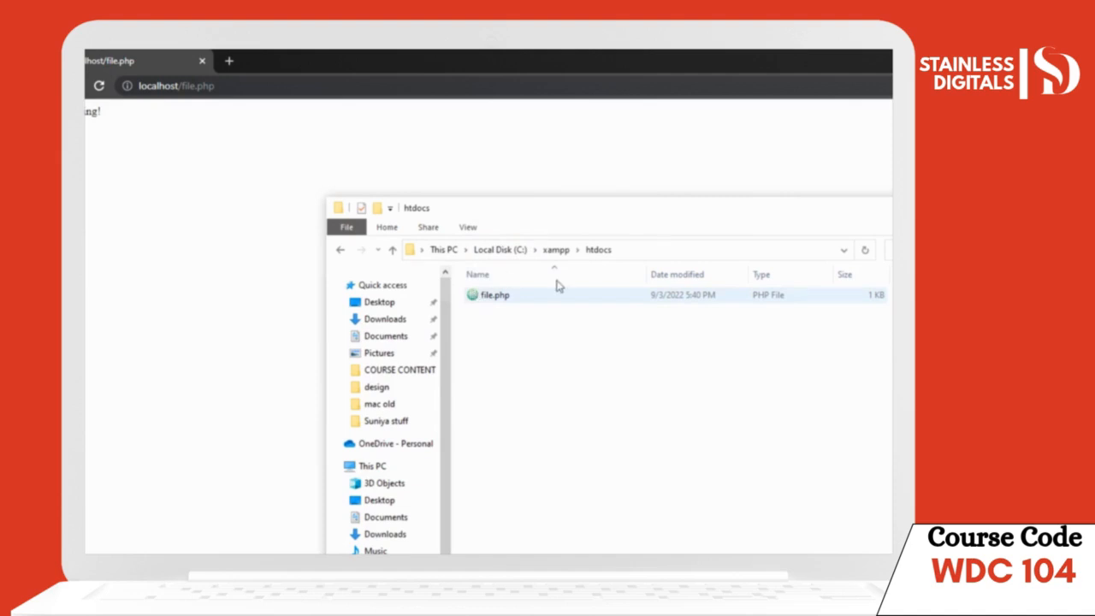
pyautogui.click(480, 299)
pyautogui.moveTo(504, 303); pyautogui.dragTo(315, 53)
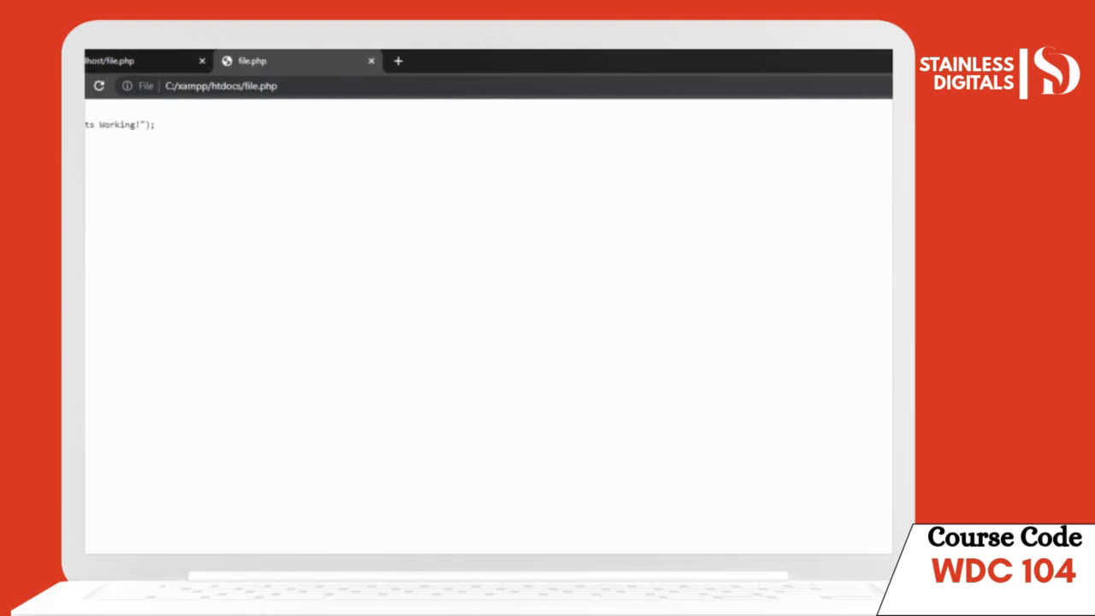
pyautogui.moveTo(85, 111); pyautogui.dragTo(85, 154)
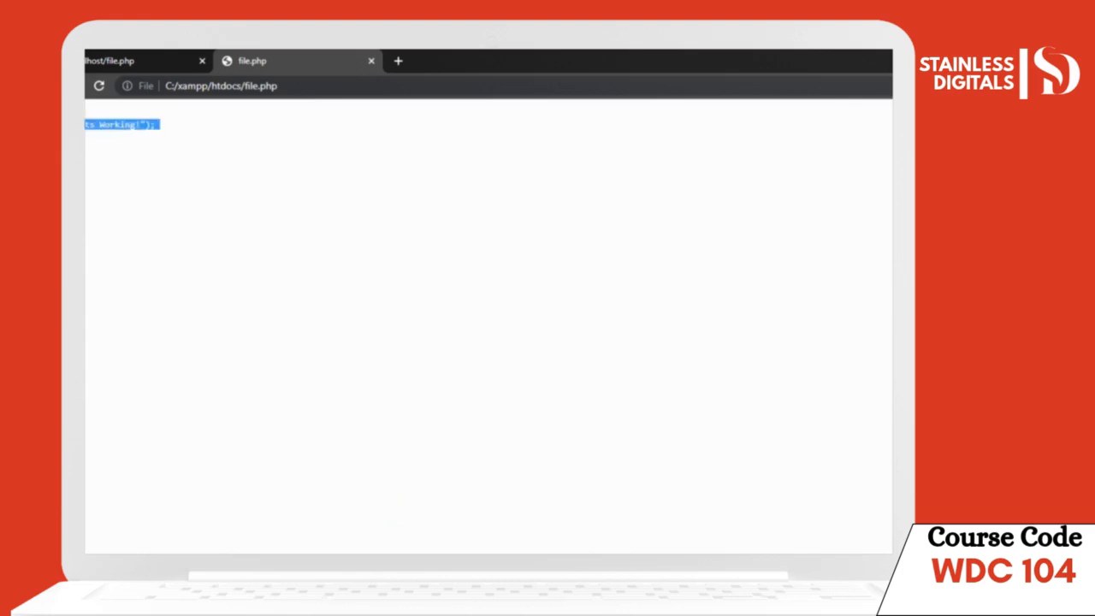
pyautogui.click(88, 155)
# Return to the localhost/file.php page and bring up the XAMPP Control Panel over it.
pyautogui.click(122, 57)
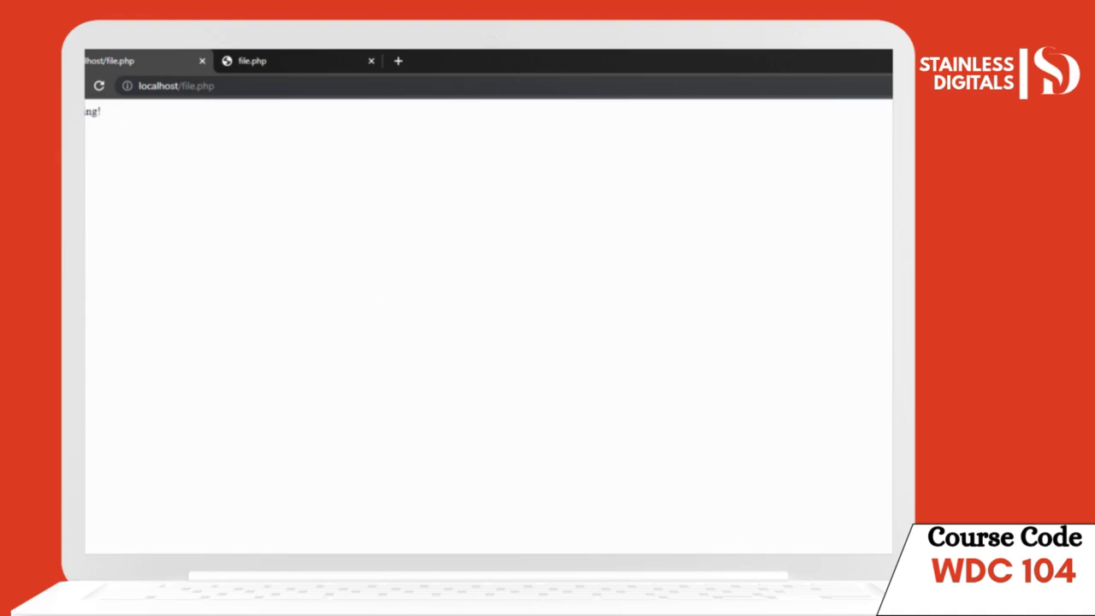
pyautogui.click(592, 553)
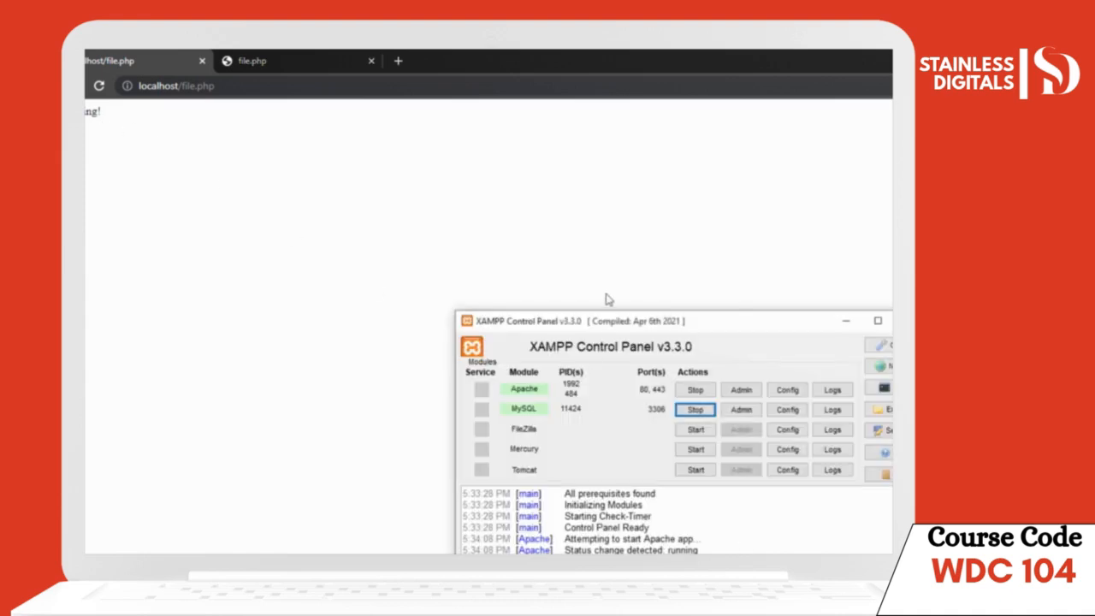